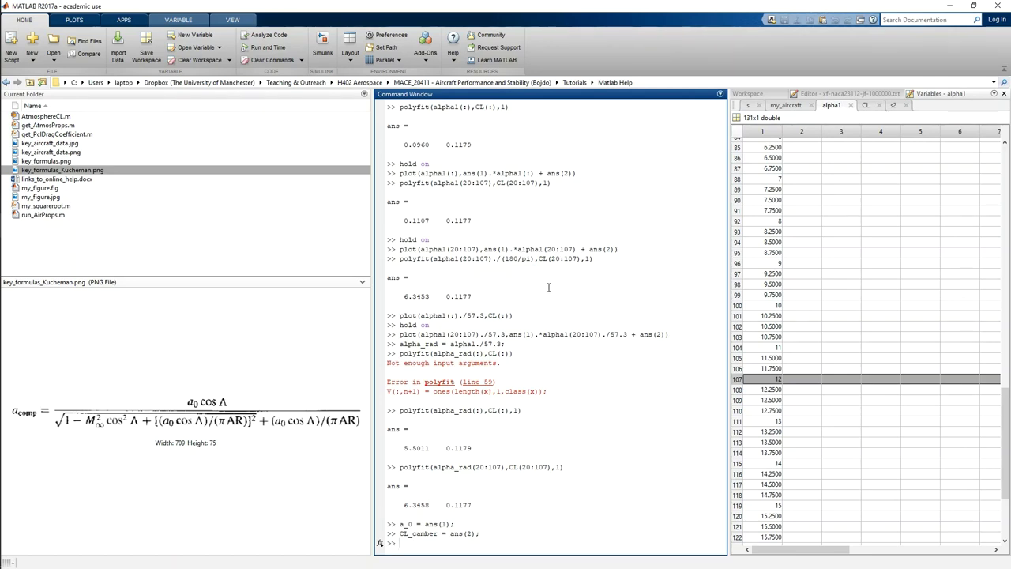
Clear the Command Window with clc and show the Workspace variable list
{"action": "key", "text": "Return"}
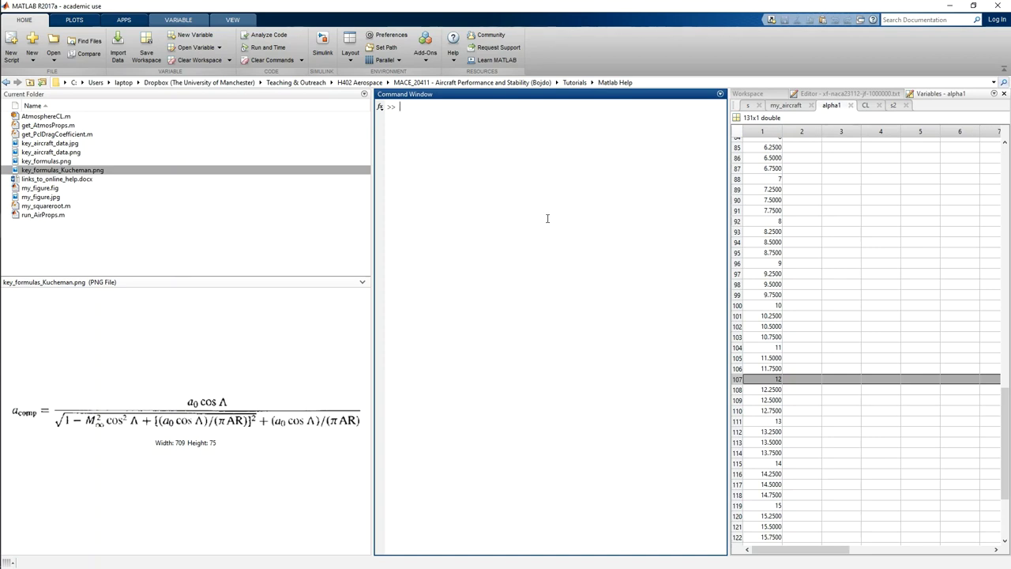
{"action": "left_click", "coordinate": [754, 94]}
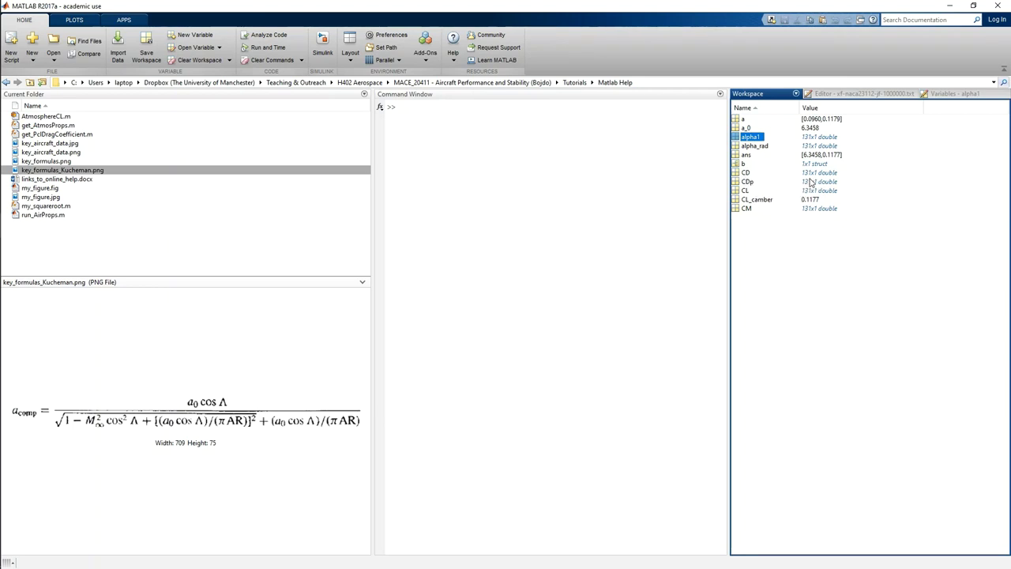
{"action": "double_click", "coordinate": [743, 173]}
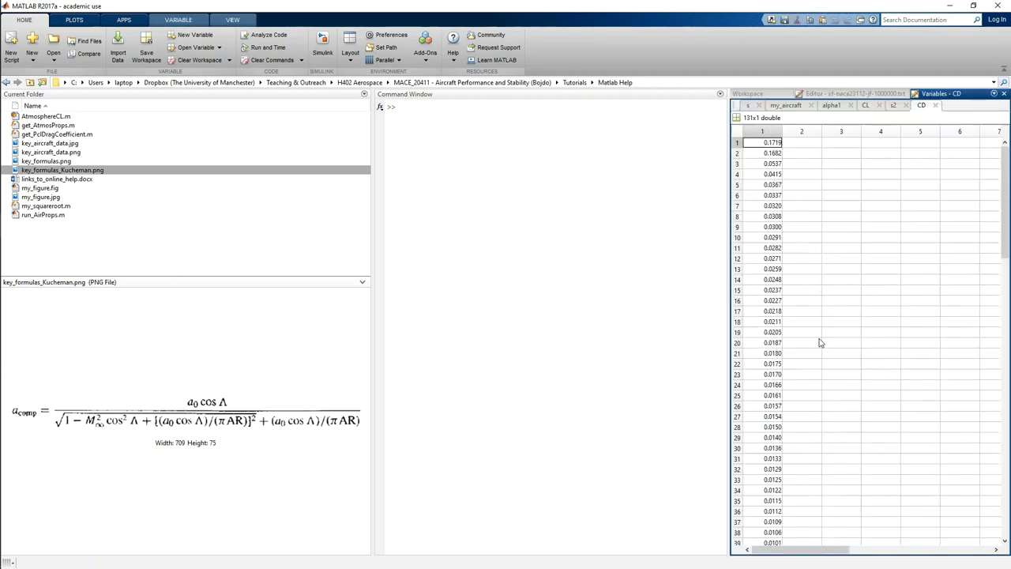
{"action": "left_click", "coordinate": [773, 96]}
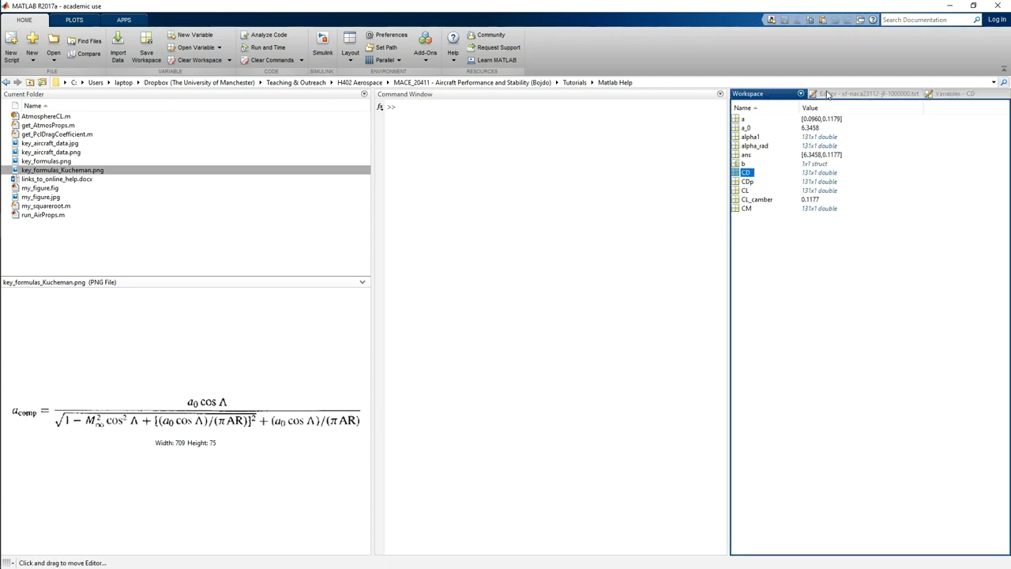
{"action": "left_click", "coordinate": [843, 94]}
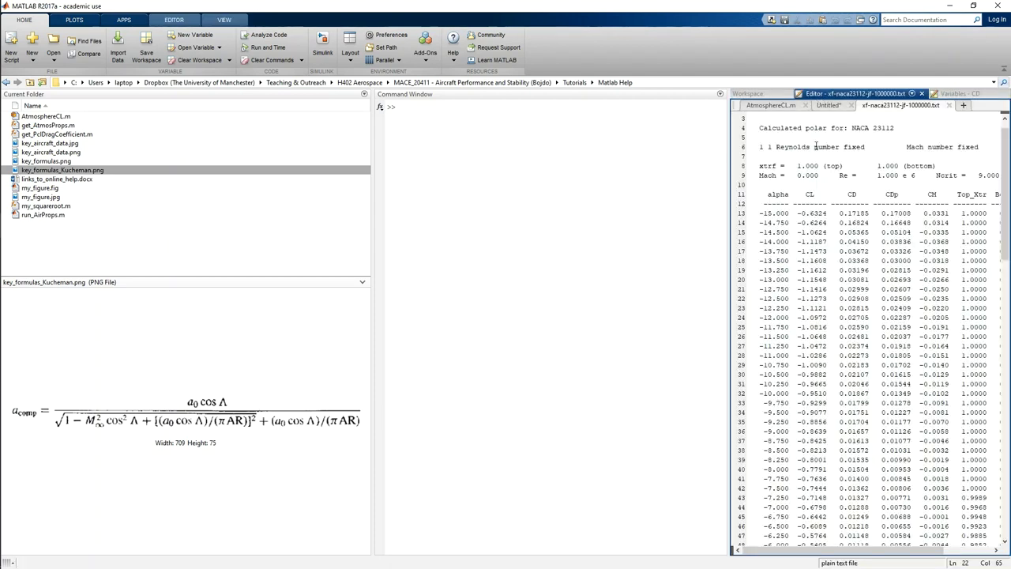
{"action": "left_click", "coordinate": [766, 96]}
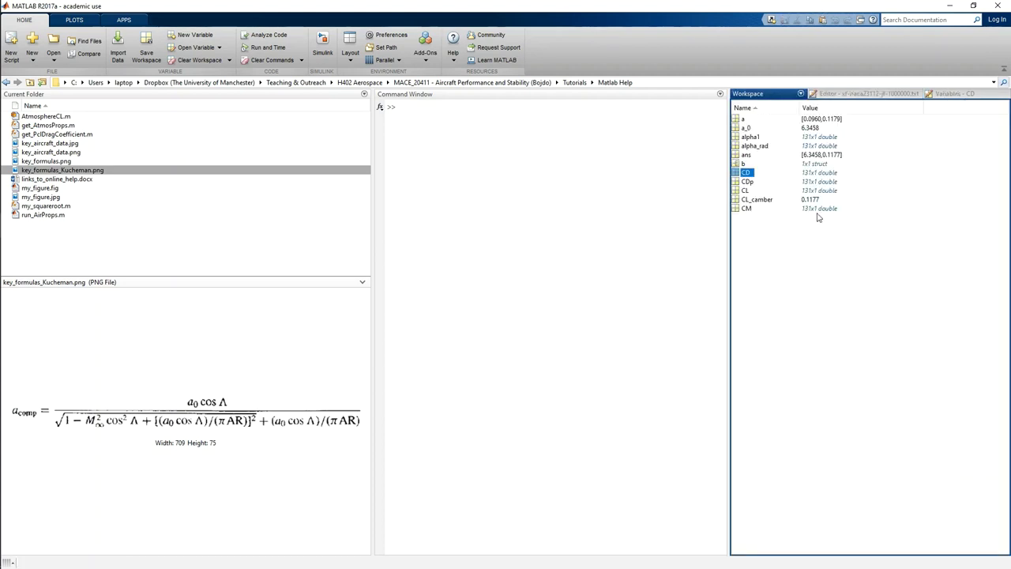
{"action": "double_click", "coordinate": [740, 173]}
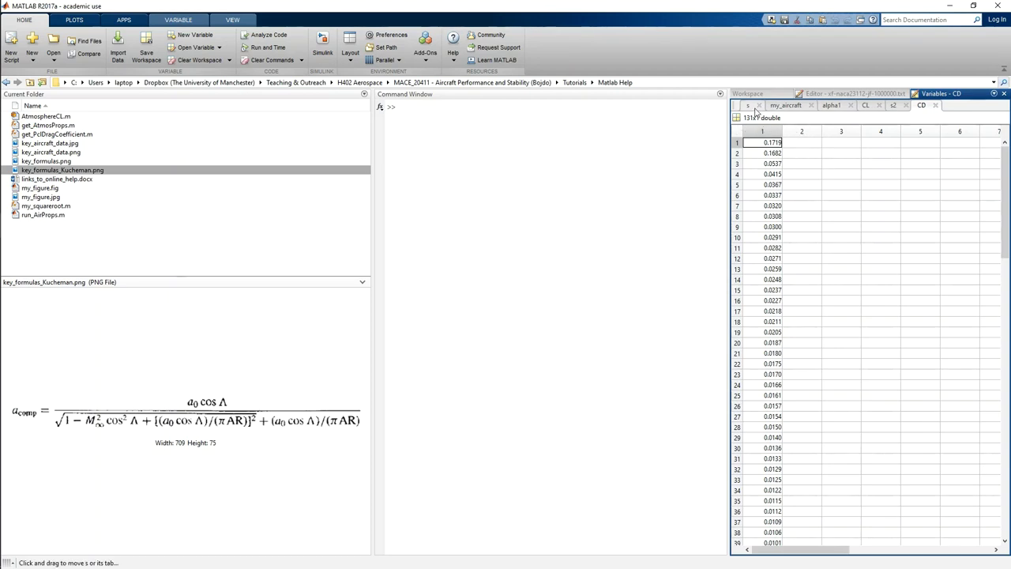
{"action": "left_click", "coordinate": [747, 93]}
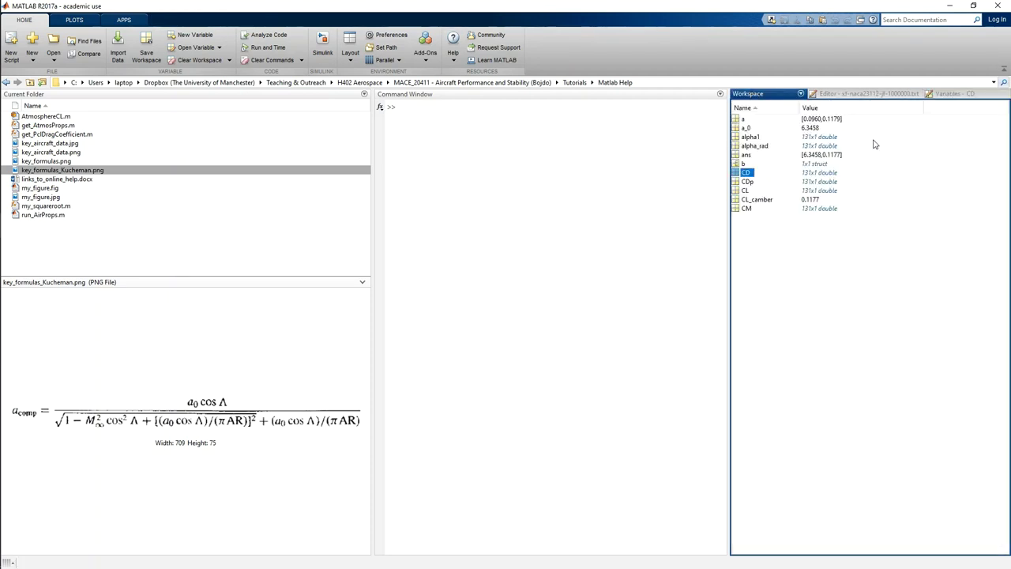
{"action": "left_click", "coordinate": [751, 174]}
{"action": "type", "text": "NACA23112"}
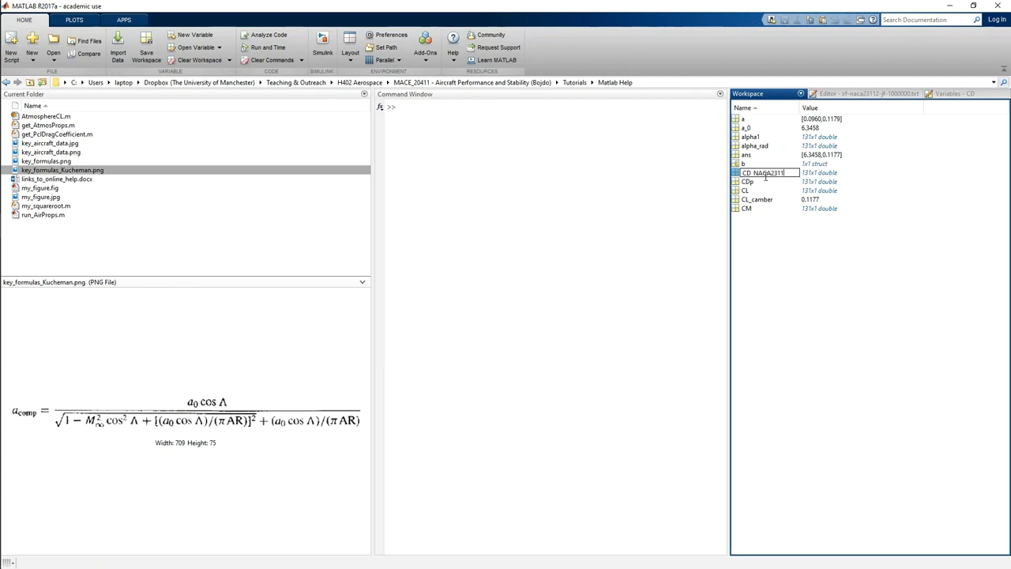
{"action": "key", "text": "Return"}
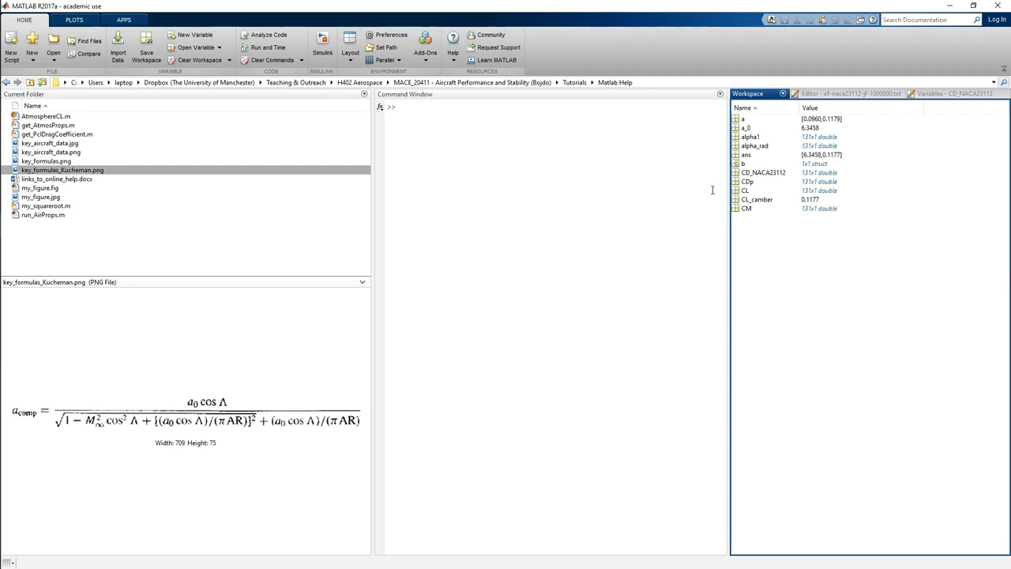
{"action": "left_click", "coordinate": [766, 174]}
{"action": "left_click", "coordinate": [768, 175]}
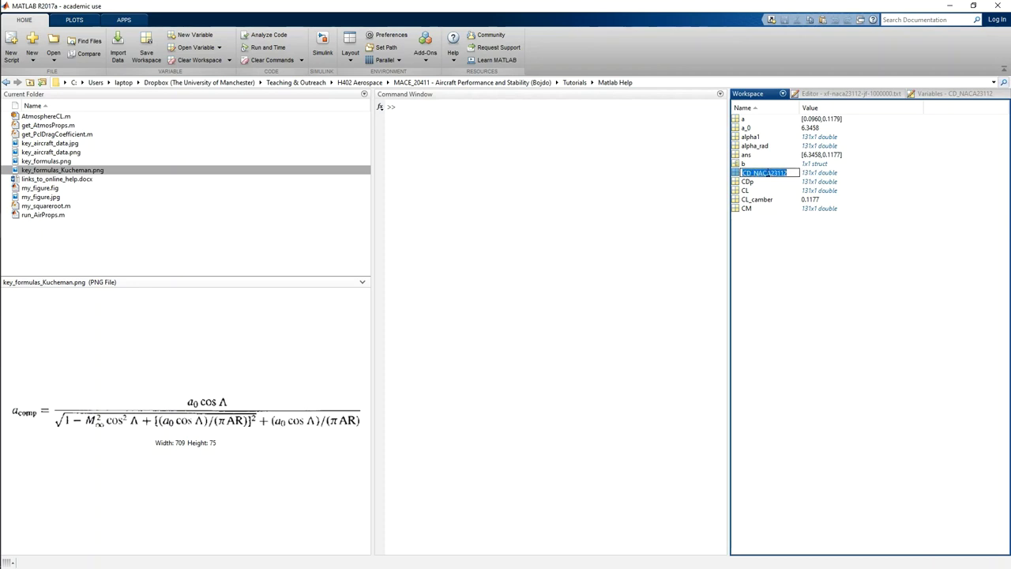
{"action": "left_click", "coordinate": [766, 173]}
{"action": "key", "text": "BackSpace"}
{"action": "key", "text": "BackSpace"}
{"action": "key", "text": "BackSpace"}
{"action": "key", "text": "BackSpace"}
{"action": "key", "text": "BackSpace"}
{"action": "left_click", "coordinate": [808, 248]}
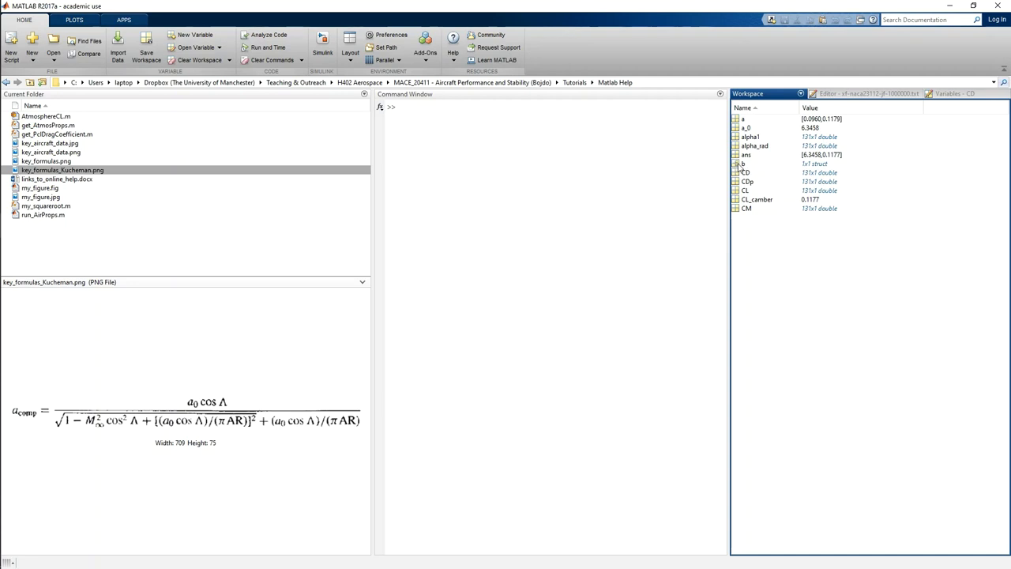
Delete ans and b together from the Workspace, then delete a
{"action": "left_click_drag", "start_coordinate": [739, 163], "coordinate": [743, 154]}
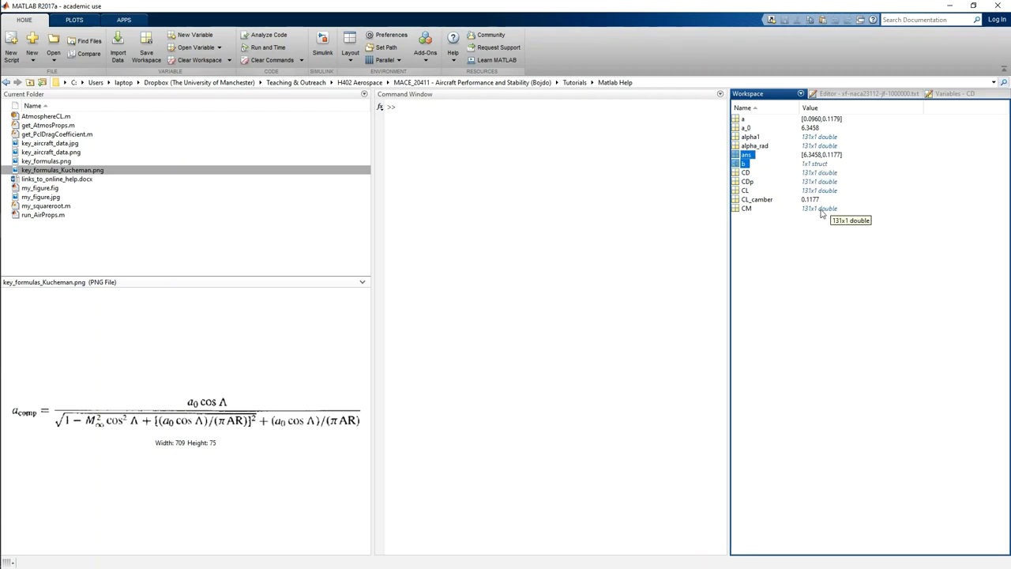
{"action": "key", "text": "Delete"}
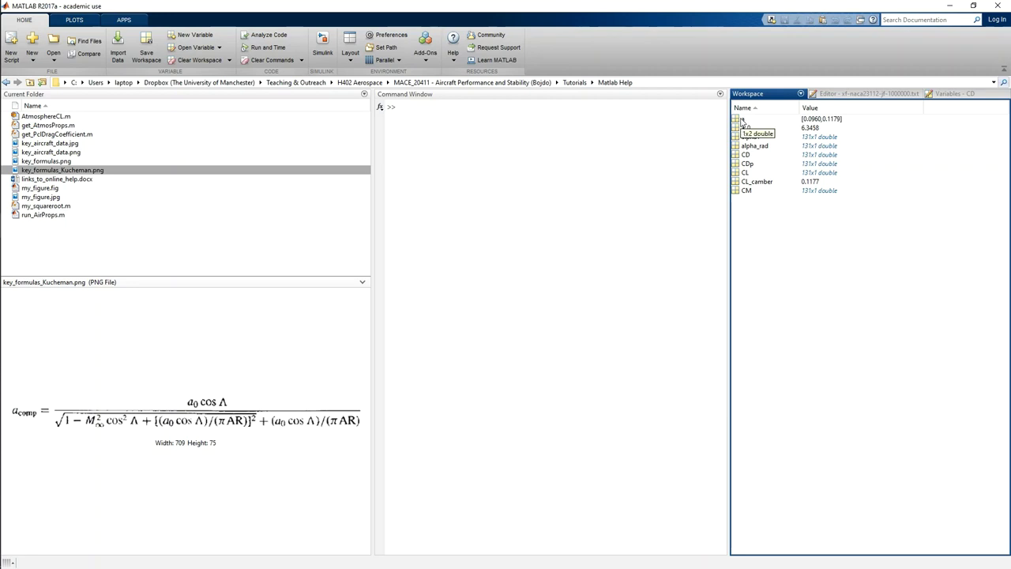
{"action": "left_click", "coordinate": [742, 119]}
{"action": "key", "text": "Delete"}
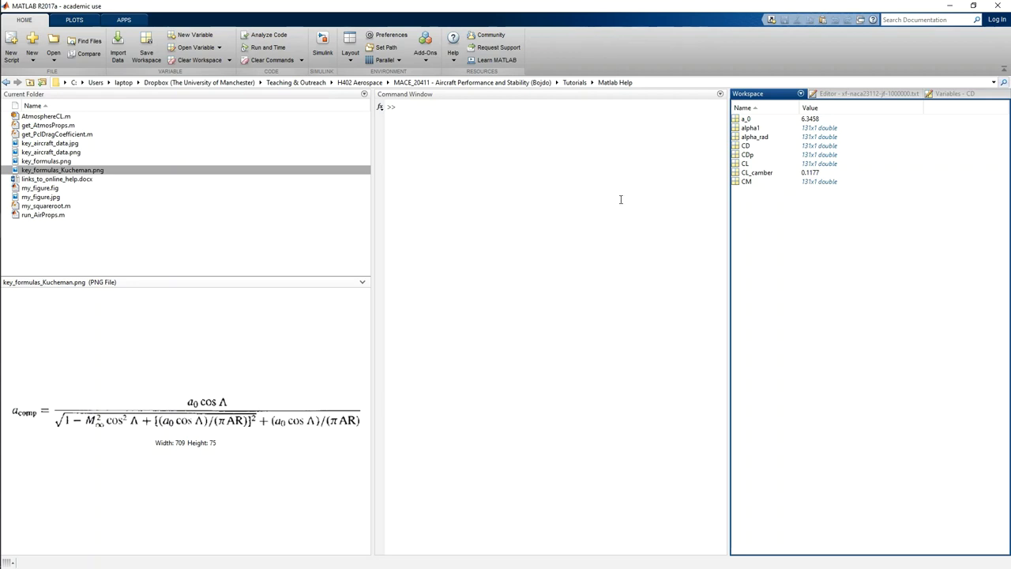
{"action": "mouse_move", "coordinate": [3, 284]}
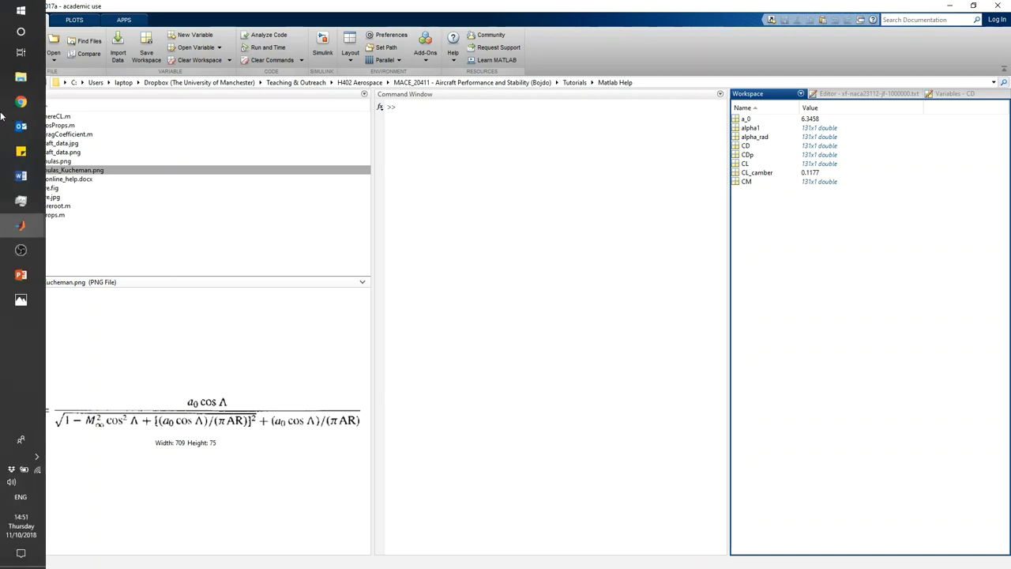
Switch to Chrome and scroll through the Structure array documentation page
{"action": "left_click", "coordinate": [25, 105]}
{"action": "left_click", "coordinate": [340, 8]}
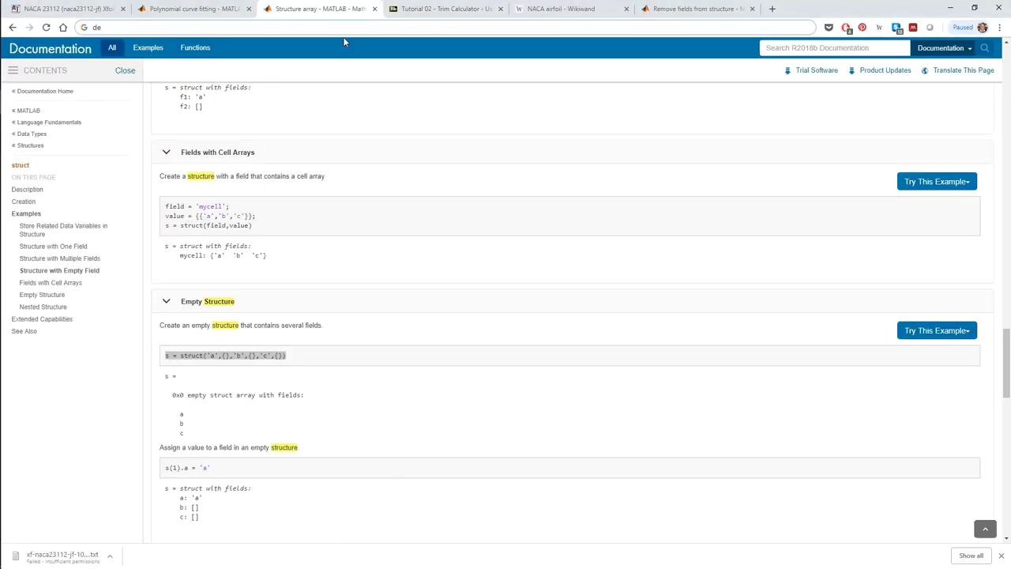
{"action": "scroll", "coordinate": [371, 194], "scroll_direction": "up", "scroll_amount": 5}
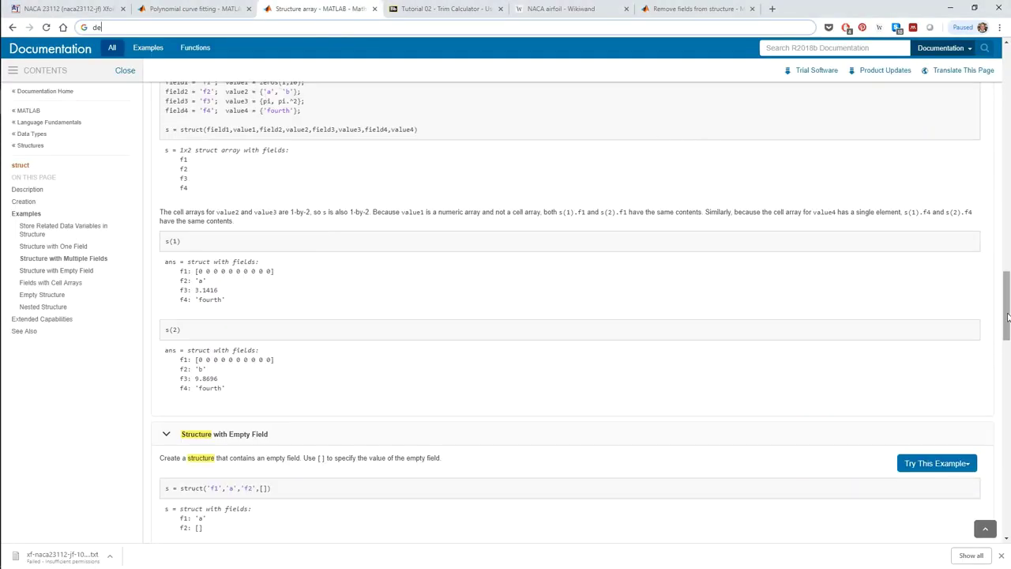
{"action": "left_click_drag", "start_coordinate": [1007, 316], "coordinate": [743, 150]}
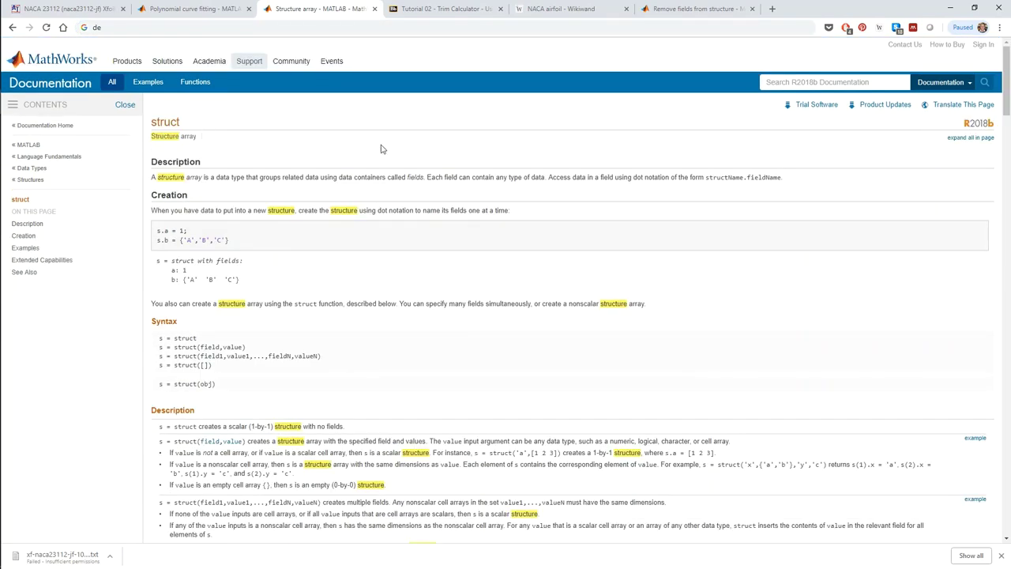
{"action": "scroll", "coordinate": [798, 170], "scroll_direction": "down", "scroll_amount": 1}
{"action": "mouse_move", "coordinate": [1007, 87]}
{"action": "left_mouse_down"}
{"action": "mouse_move", "coordinate": [1008, 301]}
{"action": "mouse_move", "coordinate": [1008, 48]}
{"action": "left_mouse_up"}
Check the polyfit documentation page, then return to the struct page
{"action": "left_click", "coordinate": [199, 8]}
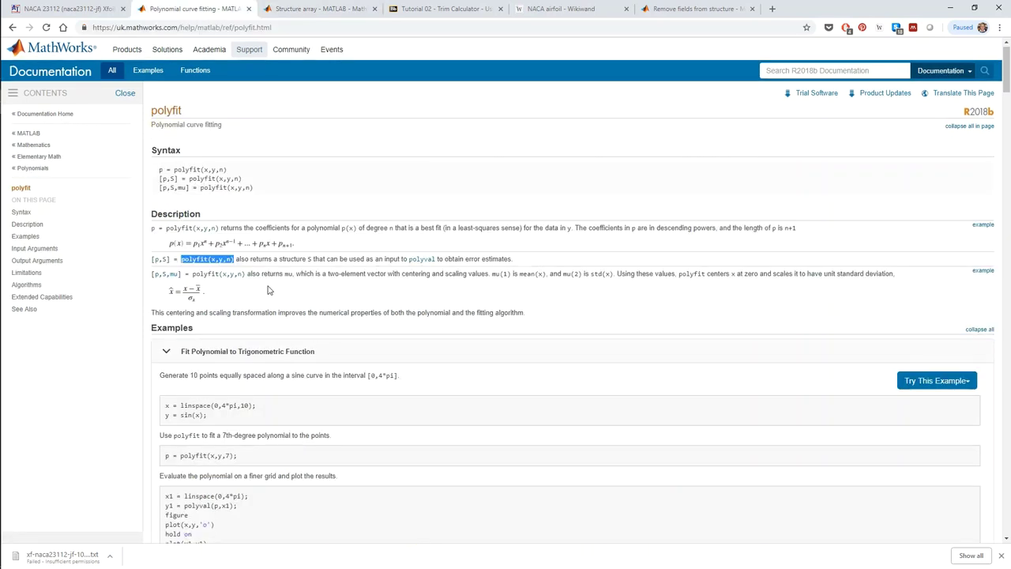
{"action": "left_click", "coordinate": [280, 261]}
{"action": "scroll", "coordinate": [573, 63], "scroll_direction": "up", "scroll_amount": 1}
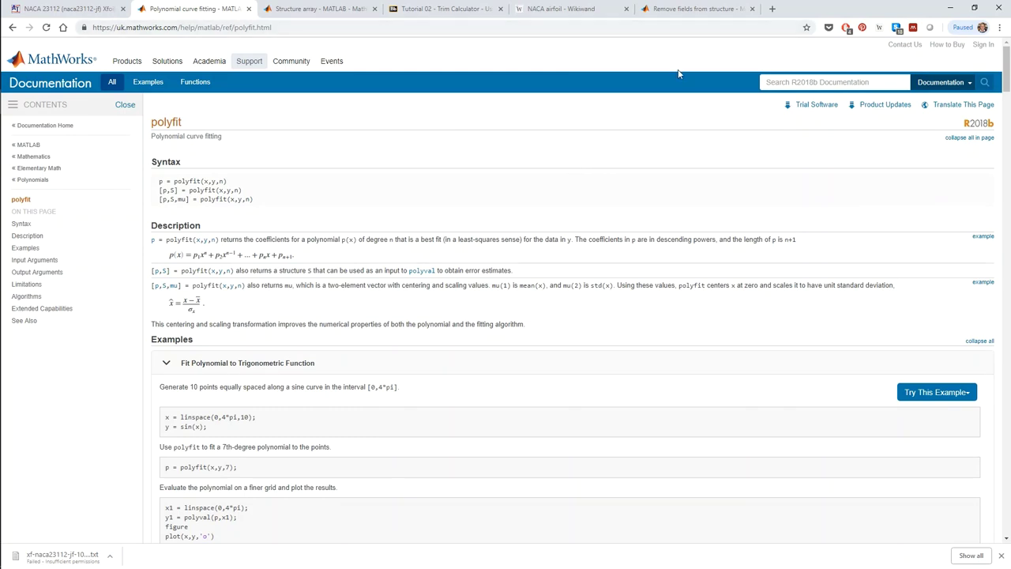
{"action": "left_click", "coordinate": [313, 10]}
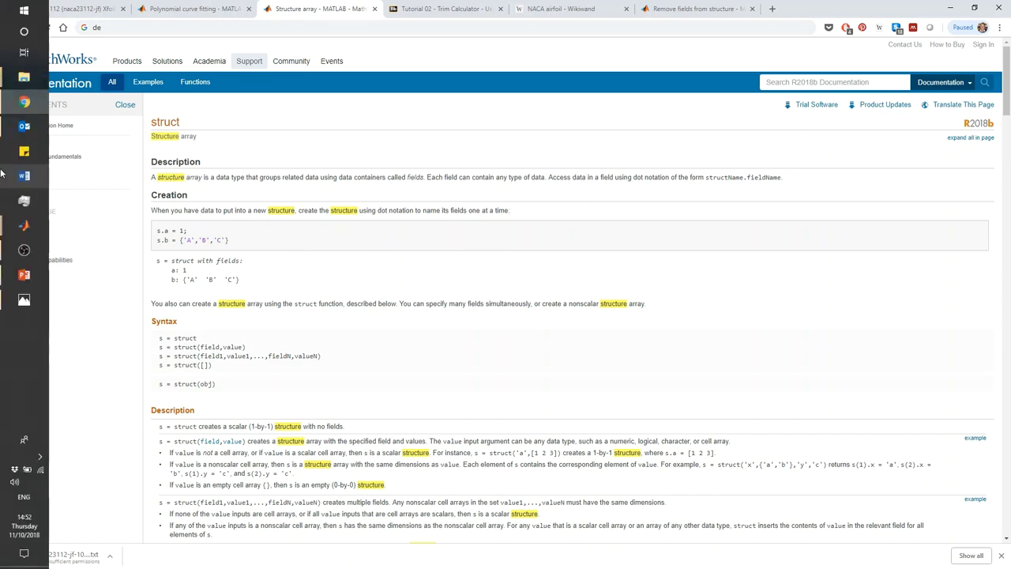
Bring the MATLAB window back to the front from the taskbar
{"action": "mouse_move", "coordinate": [24, 225]}
{"action": "left_click", "coordinate": [93, 196]}
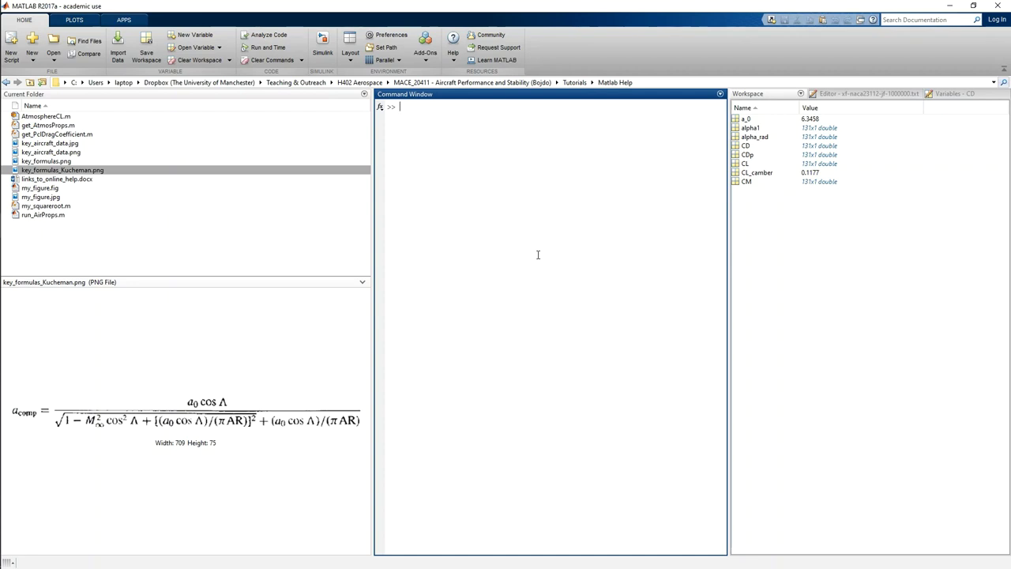
{"action": "type", "text": "my"}
{"action": "type", "text": "_"}
{"action": "type", "text": "aer"}
{"action": "type", "text": "f"}
{"action": "type", "text": "foil"}
{"action": "type", "text": "."}
{"action": "left_click_drag", "start_coordinate": [451, 107], "coordinate": [393, 103]}
{"action": "type", "text": "="}
{"action": "key", "text": "BackSpace"}
{"action": "left_click", "coordinate": [582, 82]}
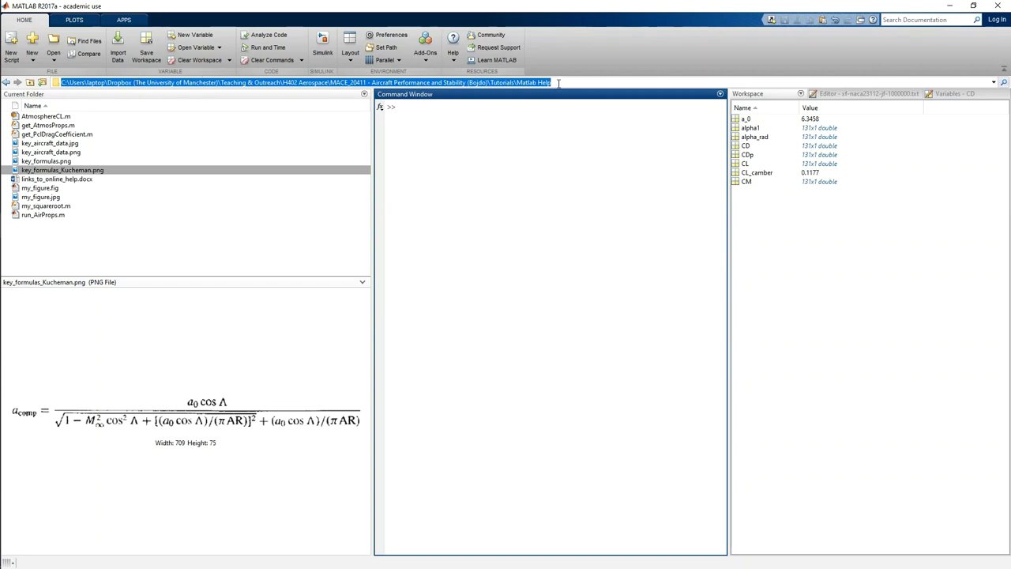
{"action": "left_click", "coordinate": [43, 171]}
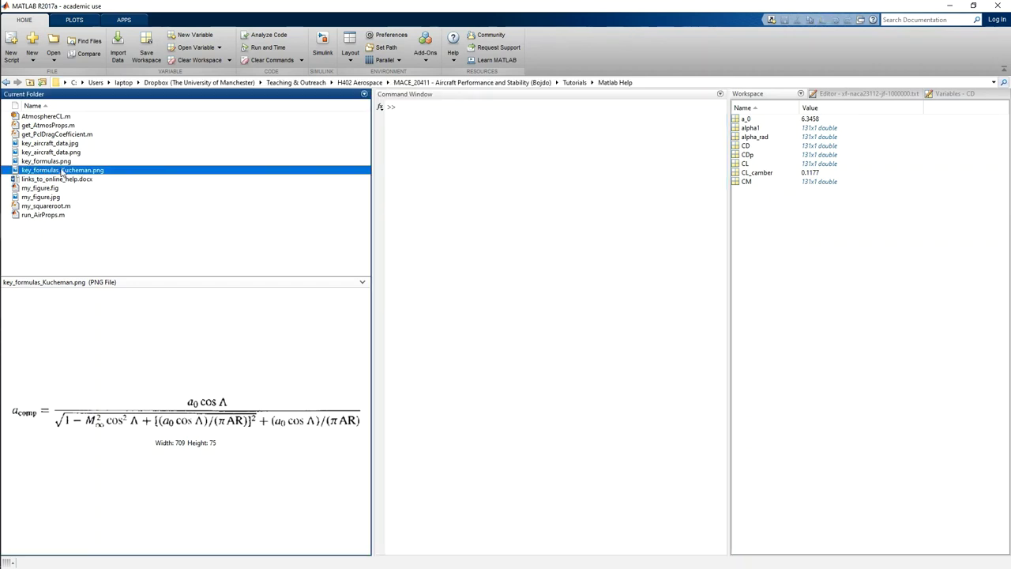
{"action": "left_click", "coordinate": [433, 110]}
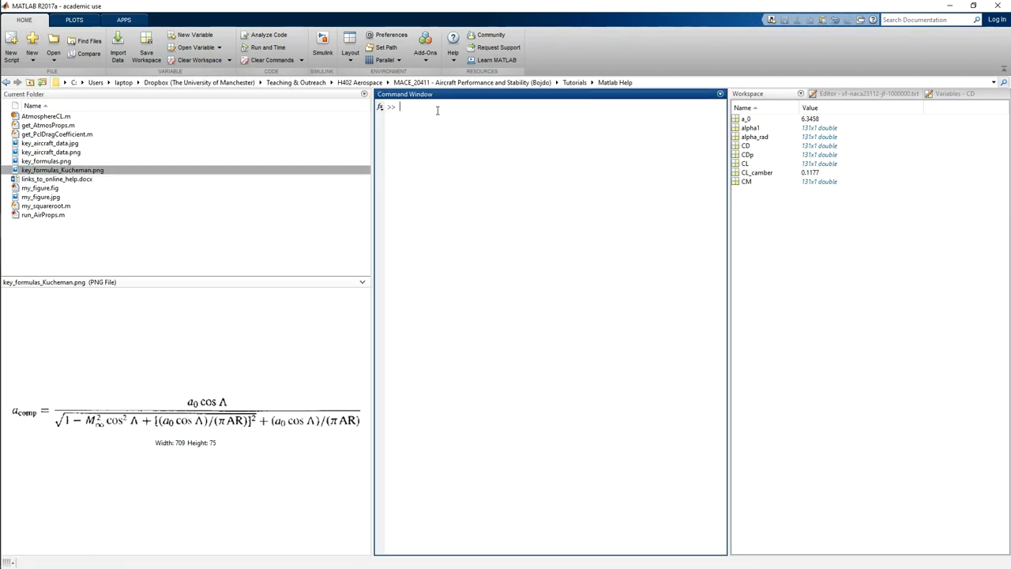
{"action": "left_click", "coordinate": [688, 82]}
Run my_aerofoil.name = 'NACA23112'; at the command prompt
{"action": "left_click", "coordinate": [465, 119]}
{"action": "type", "text": "my"}
{"action": "type", "text": "_aerodi"}
{"action": "key", "text": "BackSpace"}
{"action": "key", "text": "BackSpace"}
{"action": "type", "text": "foil.n"}
{"action": "type", "text": "ame"}
{"action": "type", "text": " = '"}
{"action": "type", "text": "NACA"}
{"action": "type", "text": "23112"}
{"action": "type", "text": "';"}
{"action": "key", "text": "Return"}
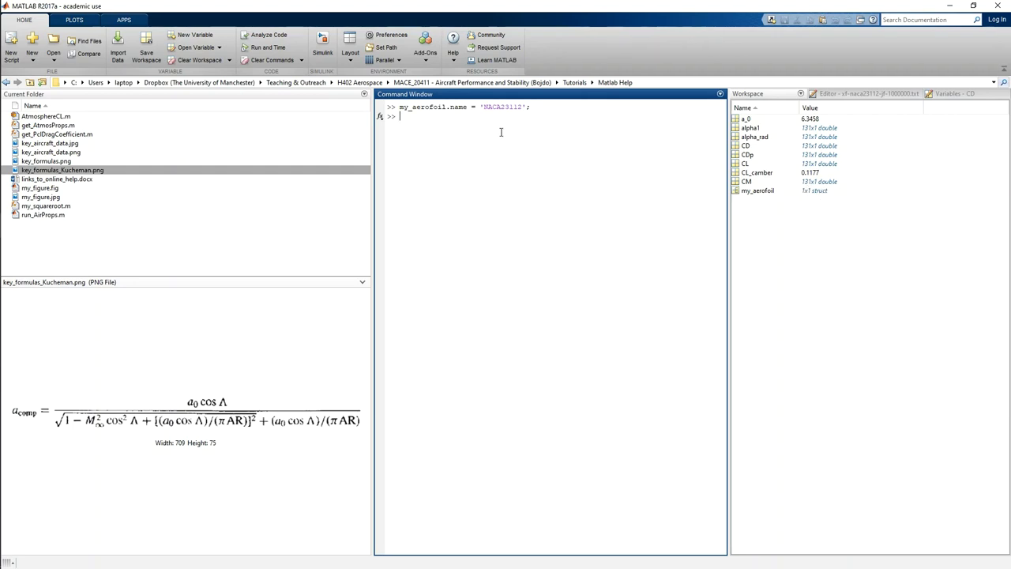
Run my_aerofoil.CL = CL; and open my_aerofoil to view its name and CL fields
{"action": "key", "text": "Up"}
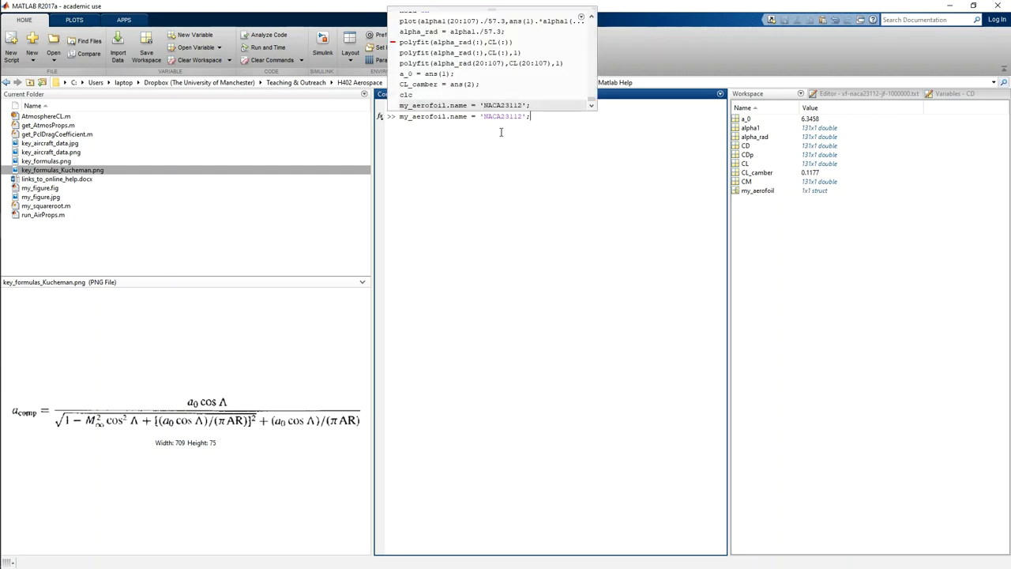
{"action": "key", "text": "Left"}
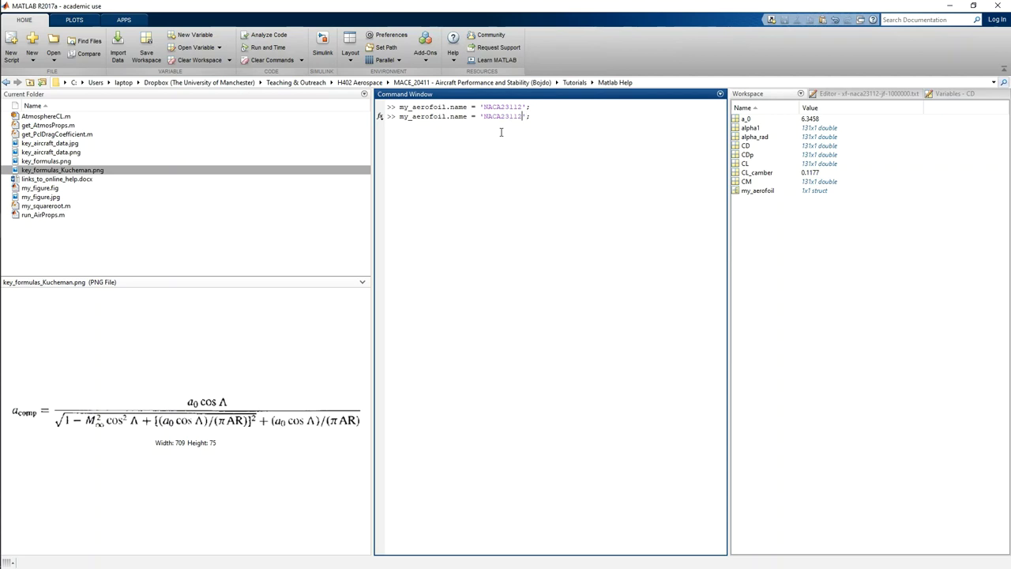
{"action": "key", "text": "Left"}
{"action": "key", "text": "Left"}
{"action": "key", "text": "Left"}
{"action": "key", "text": "Left"}
{"action": "key", "text": "Left"}
{"action": "key", "text": "Left"}
{"action": "key", "text": "Left"}
{"action": "key", "text": "Left"}
{"action": "key", "text": "Left"}
{"action": "key", "text": "BackSpace"}
{"action": "key", "text": "BackSpace"}
{"action": "key", "text": "BackSpace"}
{"action": "key", "text": "BackSpace"}
{"action": "type", "text": "a0"}
{"action": "key", "text": "BackSpace"}
{"action": "key", "text": "BackSpace"}
{"action": "type", "text": "CL"}
{"action": "key", "text": "shift+Right"}
{"action": "key", "text": "shift+Right"}
{"action": "key", "text": "shift+Right"}
{"action": "key", "text": "shift+Right"}
{"action": "key", "text": "shift+Right"}
{"action": "key", "text": "shift+Right"}
{"action": "key", "text": "shift+Right"}
{"action": "key", "text": "shift+Right"}
{"action": "key", "text": "shift+Right"}
{"action": "key", "text": "BackSpace"}
{"action": "type", "text": "CL"}
{"action": "key", "text": "Return"}
{"action": "double_click", "coordinate": [757, 191]}
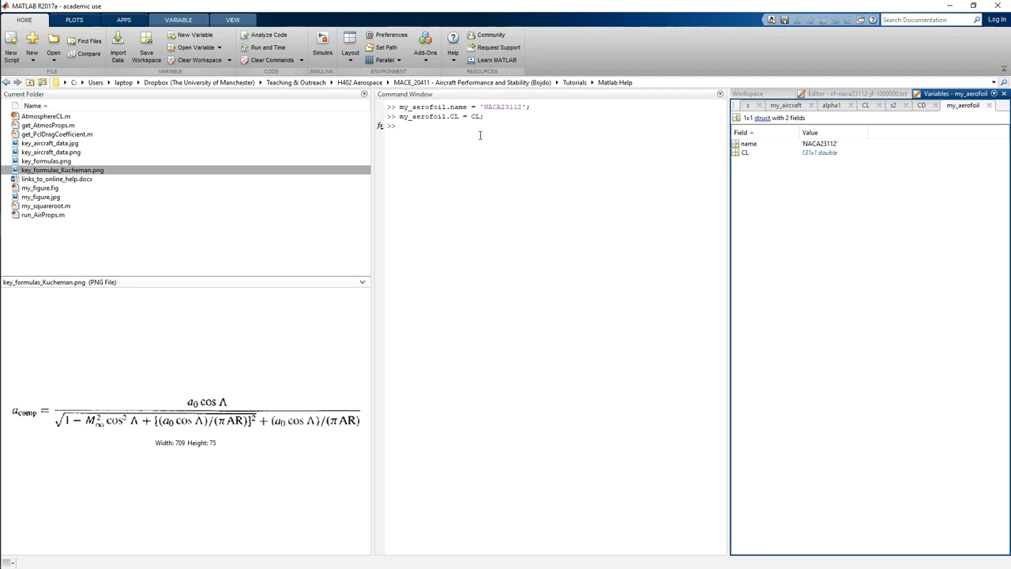
Reassign the CL field with my_aerofoil.CL = CD; from the recalled command
{"action": "left_click", "coordinate": [606, 133]}
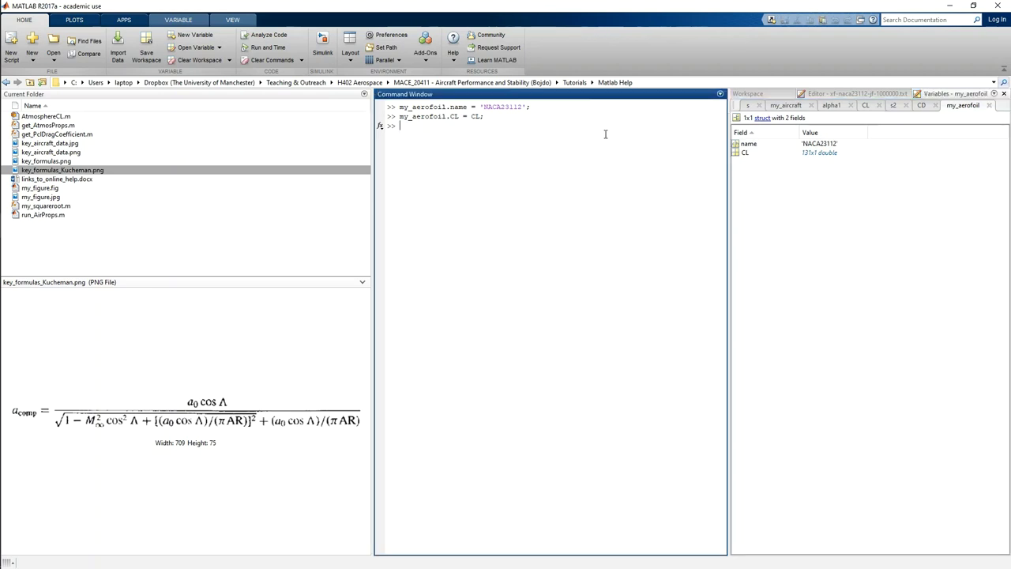
{"action": "left_click", "coordinate": [747, 93]}
{"action": "left_click", "coordinate": [459, 134]}
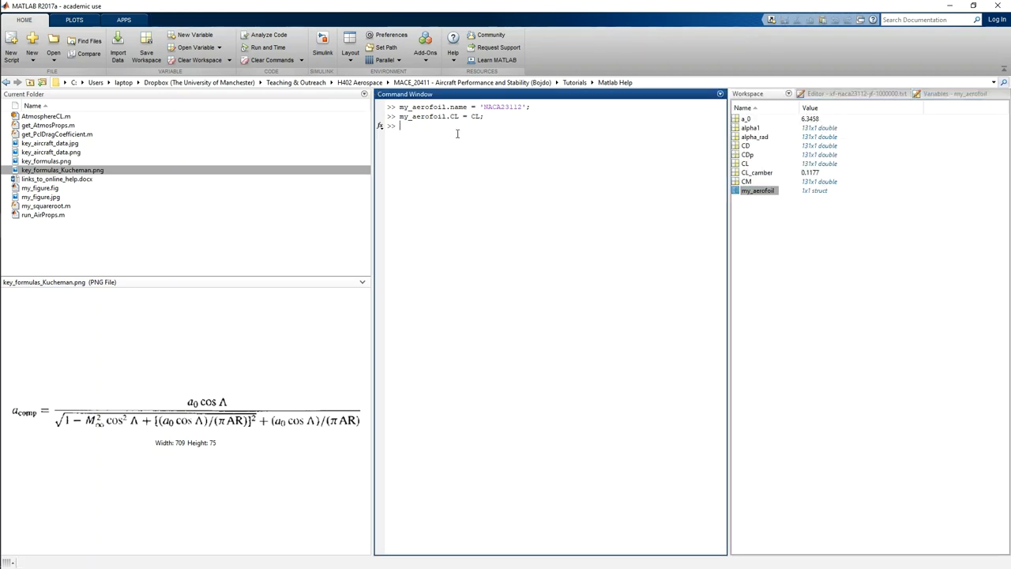
{"action": "key", "text": "Up"}
{"action": "key", "text": "Left"}
{"action": "key", "text": "BackSpace"}
{"action": "type", "text": "D"}
{"action": "key", "text": "End"}
{"action": "key", "text": "Return"}
Add the field my_aerofoil.CL_camber = CL_camber;
{"action": "key", "text": "Up"}
{"action": "key", "text": "Left"}
{"action": "key", "text": "Left"}
{"action": "left_click", "coordinate": [459, 135]}
{"action": "type", "text": "_camber"}
{"action": "key", "text": "Right"}
{"action": "key", "text": "Right"}
{"action": "key", "text": "Right"}
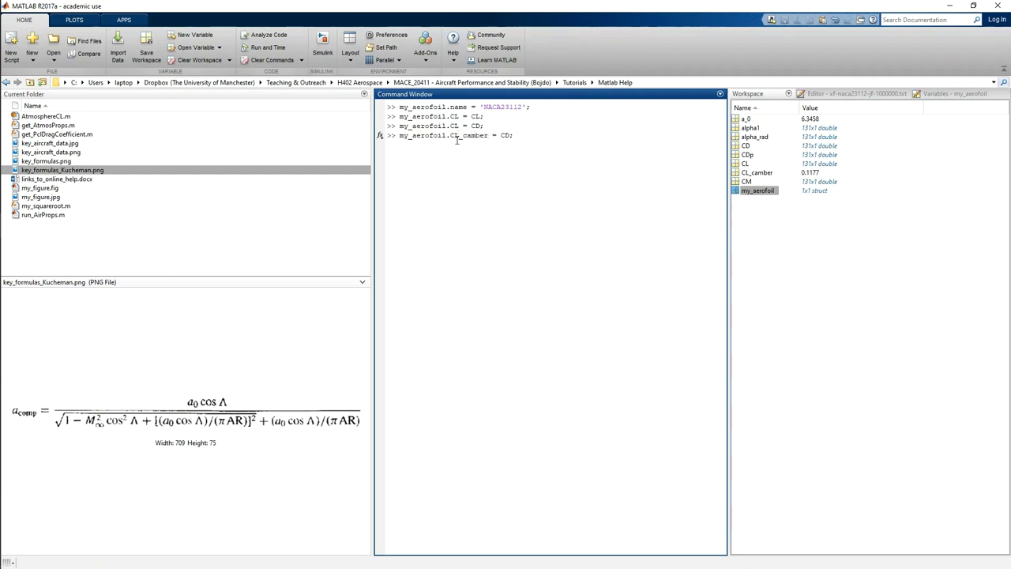
{"action": "key", "text": "BackSpace"}
{"action": "type", "text": "L"}
{"action": "type", "text": "_camber"}
{"action": "key", "text": "Return"}
Try my_aerofoil.2Dliftcurveslope = a_0;, which fails with an unexpected operator error
{"action": "key", "text": "Up"}
{"action": "key", "text": "Left"}
{"action": "key", "text": "BackSpace"}
{"action": "key", "text": "BackSpace"}
{"action": "key", "text": "BackSpace"}
{"action": "key", "text": "BackSpace"}
{"action": "key", "text": "BackSpace"}
{"action": "key", "text": "BackSpace"}
{"action": "key", "text": "BackSpace"}
{"action": "key", "text": "BackSpace"}
{"action": "type", "text": "M"}
{"action": "key", "text": "BackSpace"}
{"action": "key", "text": "BackSpace"}
{"action": "type", "text": "a0"}
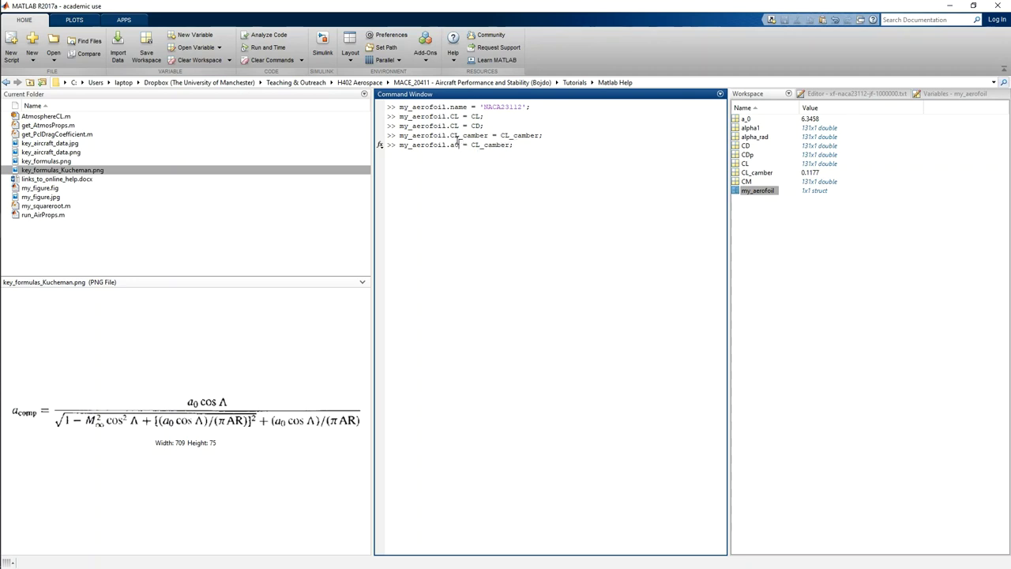
{"action": "key", "text": "Right"}
{"action": "key", "text": "Right"}
{"action": "key", "text": "Right"}
{"action": "key", "text": "shift+Right"}
{"action": "key", "text": "shift+Right"}
{"action": "key", "text": "shift+Right"}
{"action": "key", "text": "shift+Right"}
{"action": "key", "text": "shift+Right"}
{"action": "key", "text": "shift+Right"}
{"action": "key", "text": "shift+Right"}
{"action": "key", "text": "shift+Right"}
{"action": "key", "text": "Delete"}
{"action": "type", "text": "_"}
{"action": "type", "text": "0"}
{"action": "key", "text": "BackSpace"}
{"action": "key", "text": "BackSpace"}
{"action": "type", "text": "lift"}
{"action": "key", "text": "BackSpace"}
{"action": "key", "text": "BackSpace"}
{"action": "key", "text": "BackSpace"}
{"action": "key", "text": "BackSpace"}
{"action": "type", "text": "2Dliftcurveslope"}
{"action": "key", "text": "Return"}
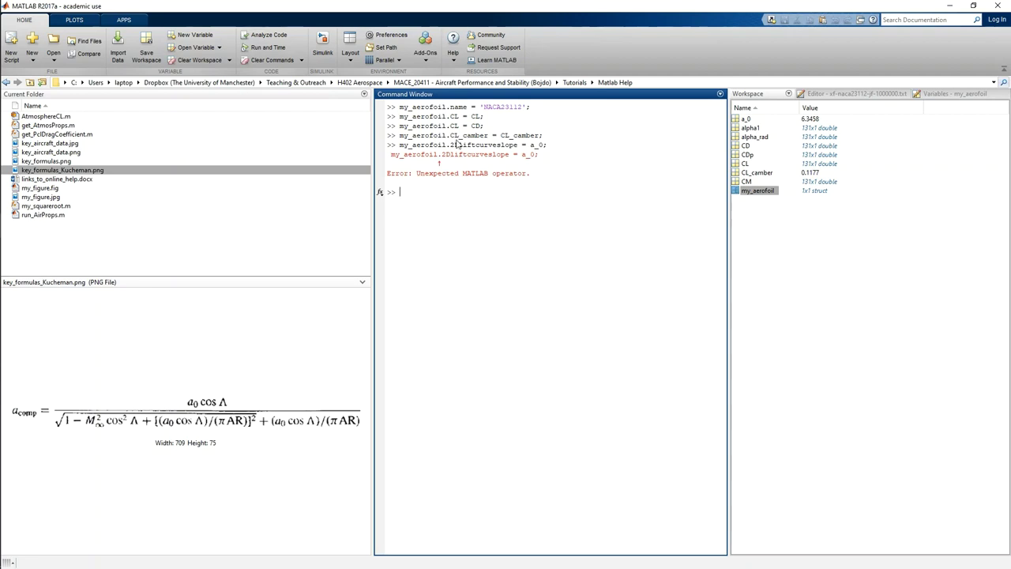
Fix the failed command into my_aerofoil.a_0 = a_0; and run it
{"action": "key", "text": "Up"}
{"action": "key", "text": "Left"}
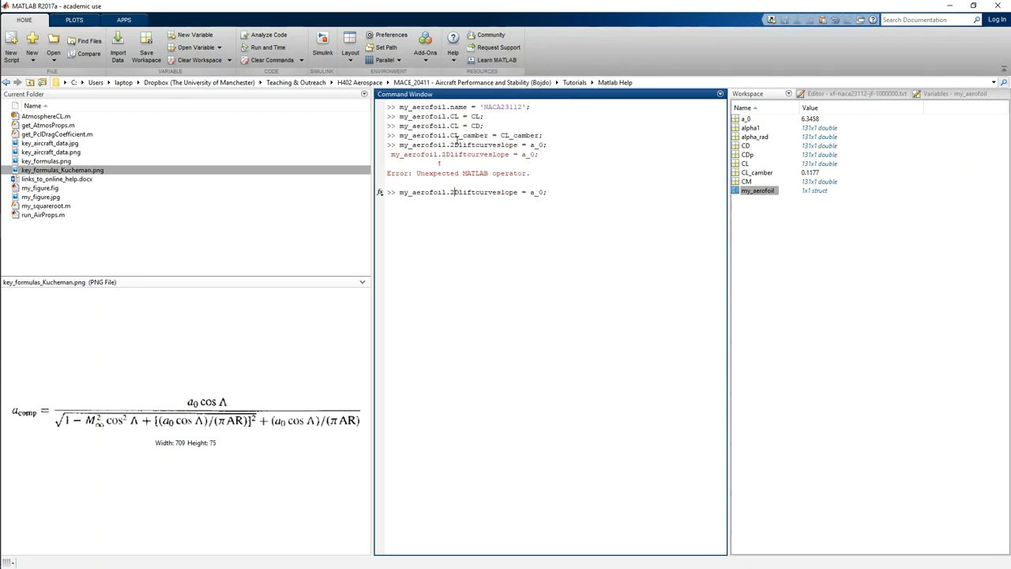
{"action": "key", "text": "Left"}
{"action": "key", "text": "Left"}
{"action": "key", "text": "Left"}
{"action": "key", "text": "BackSpace"}
{"action": "key", "text": "BackSpace"}
Create the workspace variable a2e = 8
{"action": "key", "text": "BackSpace"}
{"action": "key", "text": "BackSpace"}
{"action": "key", "text": "BackSpace"}
{"action": "key", "text": "BackSpace"}
{"action": "key", "text": "BackSpace"}
{"action": "key", "text": "BackSpace"}
{"action": "key", "text": "BackSpace"}
{"action": "key", "text": "BackSpace"}
{"action": "type", "text": "a_0"}
{"action": "key", "text": "Return"}
{"action": "type", "text": "a2e"}
{"action": "type", "text": "="}
{"action": "key", "text": "BackSpace"}
{"action": "type", "text": "= 8;"}
{"action": "key", "text": "Return"}
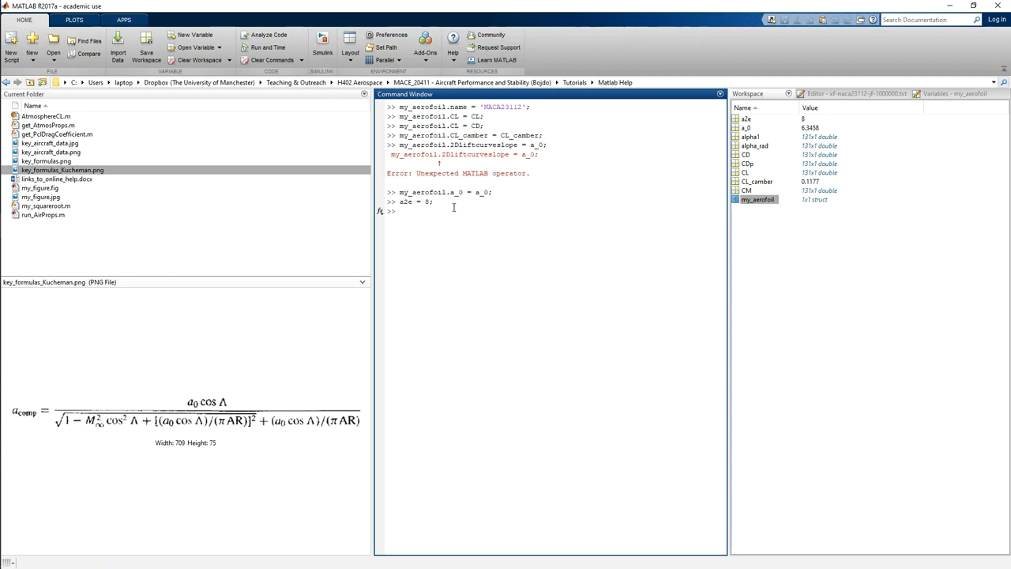
Delete the a2e variable through its Workspace context menu
{"action": "right_click", "coordinate": [742, 119]}
{"action": "left_click", "coordinate": [767, 185]}
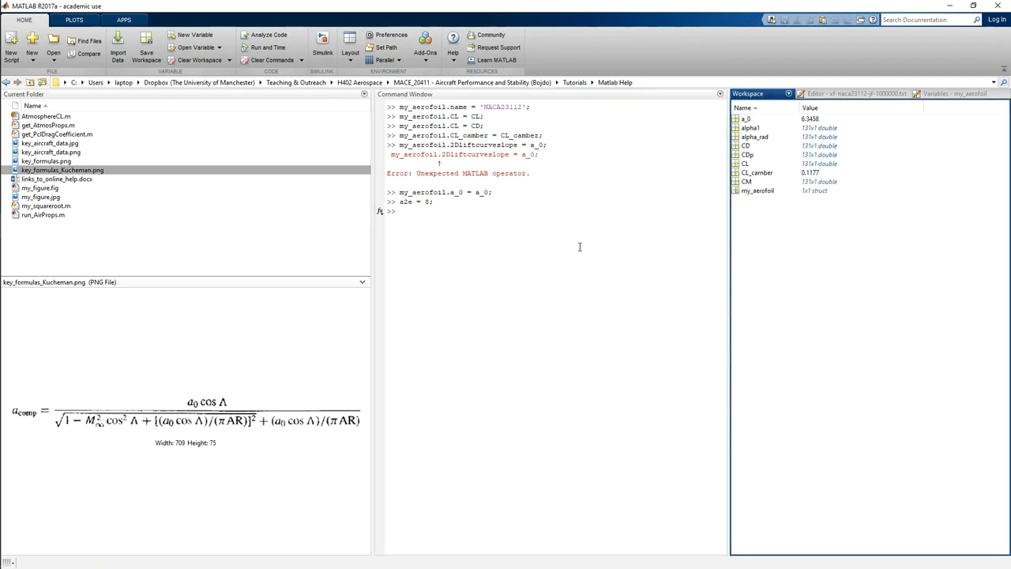
{"action": "left_click", "coordinate": [531, 216]}
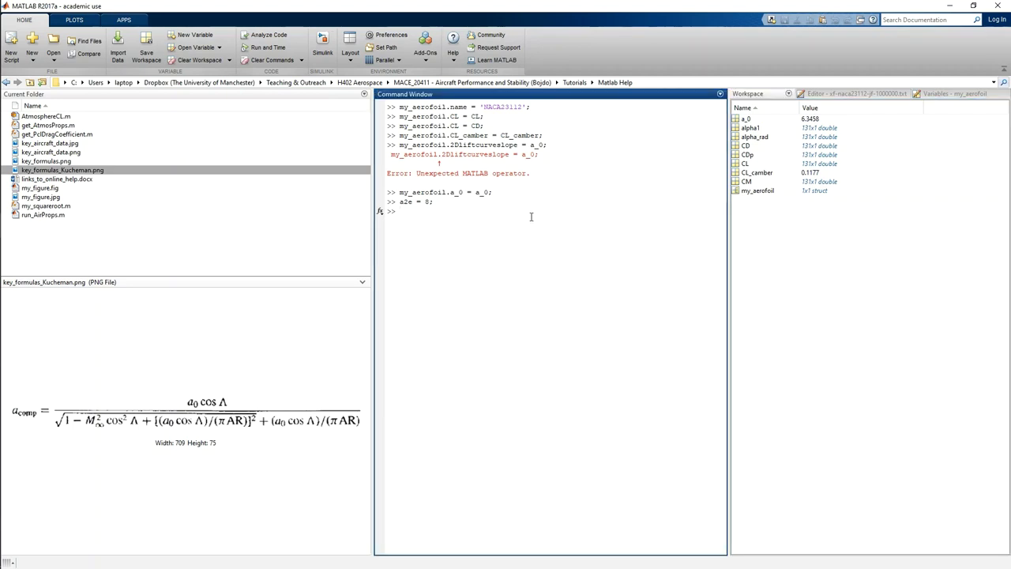
Rename my_aerofoil's CL field to CLdata in the Variables editor
{"action": "double_click", "coordinate": [743, 191]}
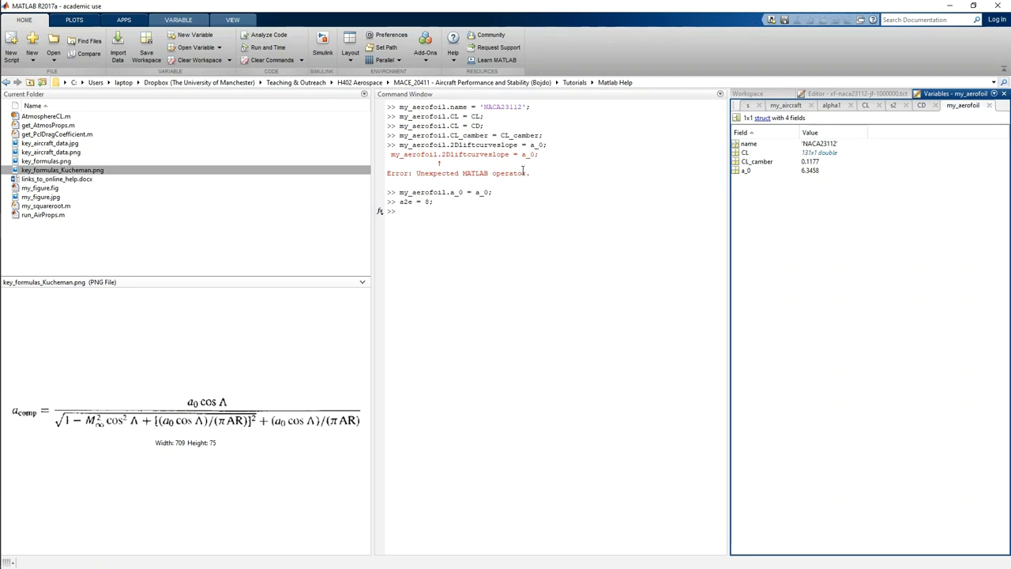
{"action": "left_click", "coordinate": [745, 154]}
{"action": "left_click", "coordinate": [755, 154]}
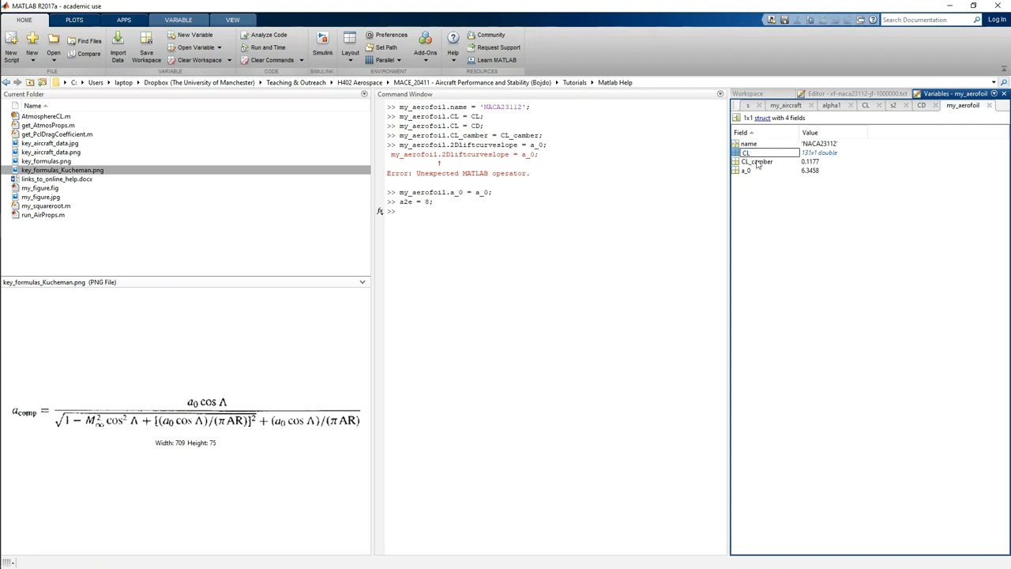
{"action": "type", "text": "data"}
{"action": "left_click", "coordinate": [755, 179]}
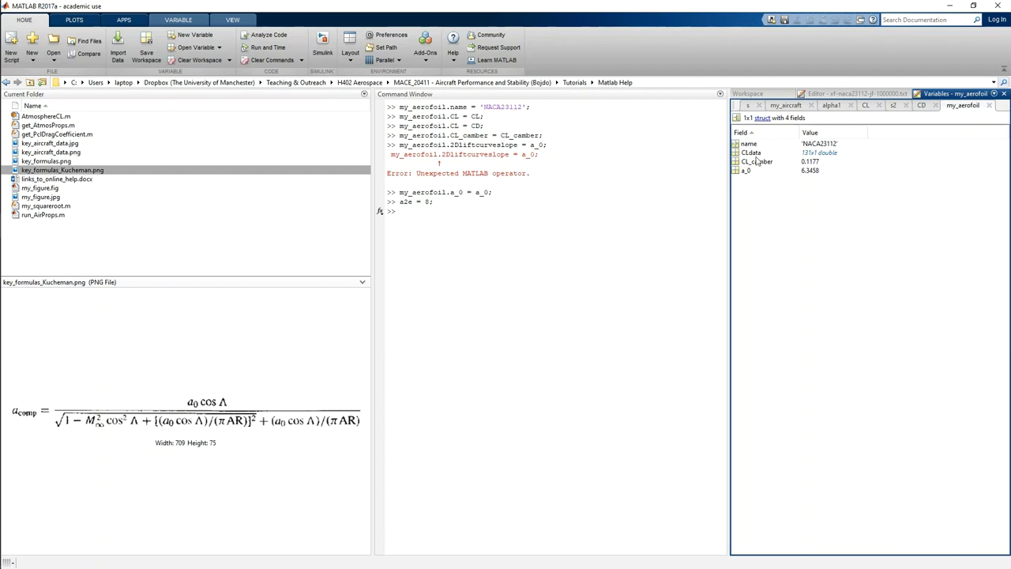
{"action": "left_click", "coordinate": [436, 219]}
Add the field my_aerofoil.CDdata = CD; from command history
{"action": "key", "text": "Up"}
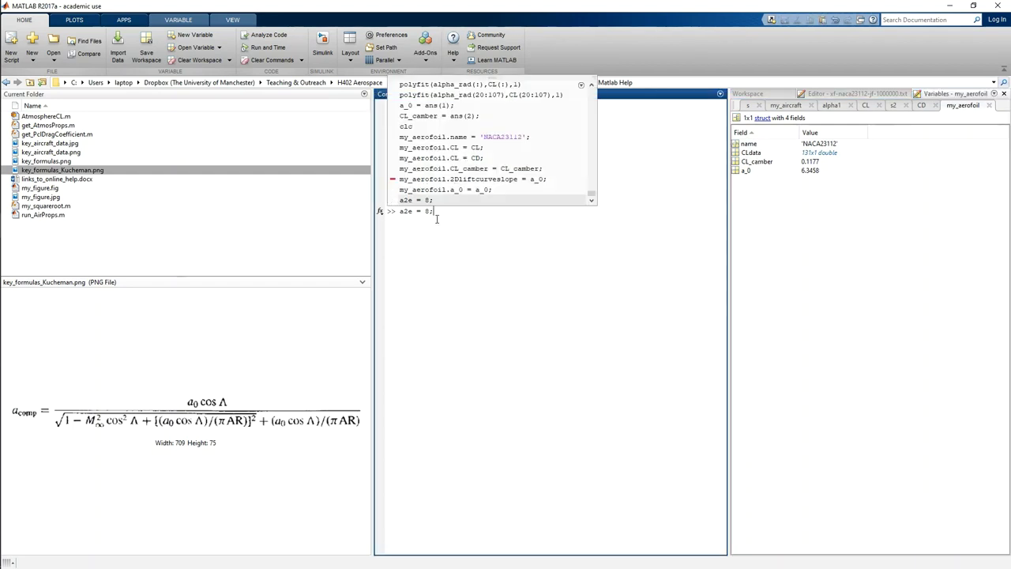
{"action": "key", "text": "Up"}
{"action": "key", "text": "Up"}
{"action": "key", "text": "Up"}
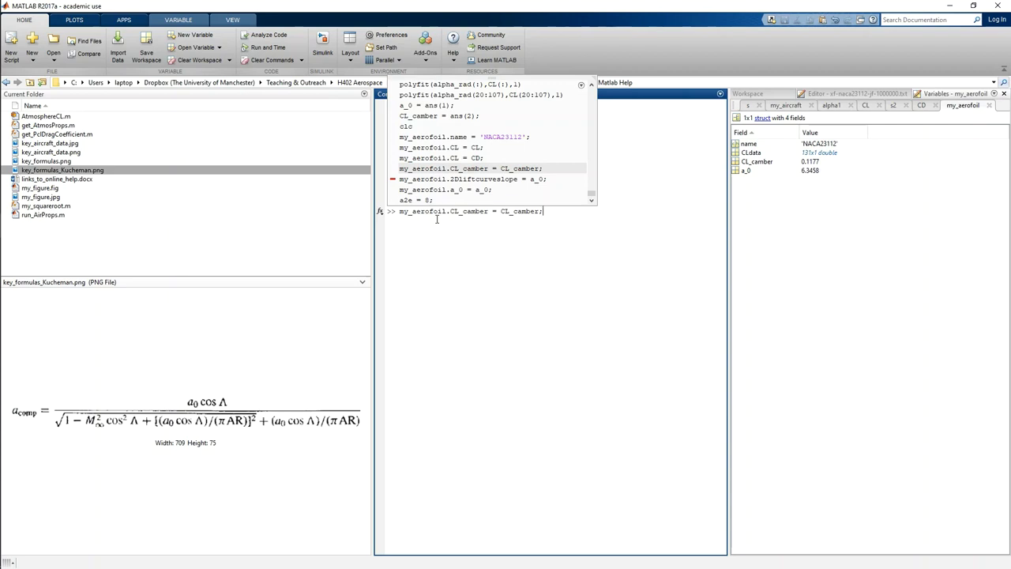
{"action": "key", "text": "Up"}
{"action": "key", "text": "Up"}
{"action": "key", "text": "Down"}
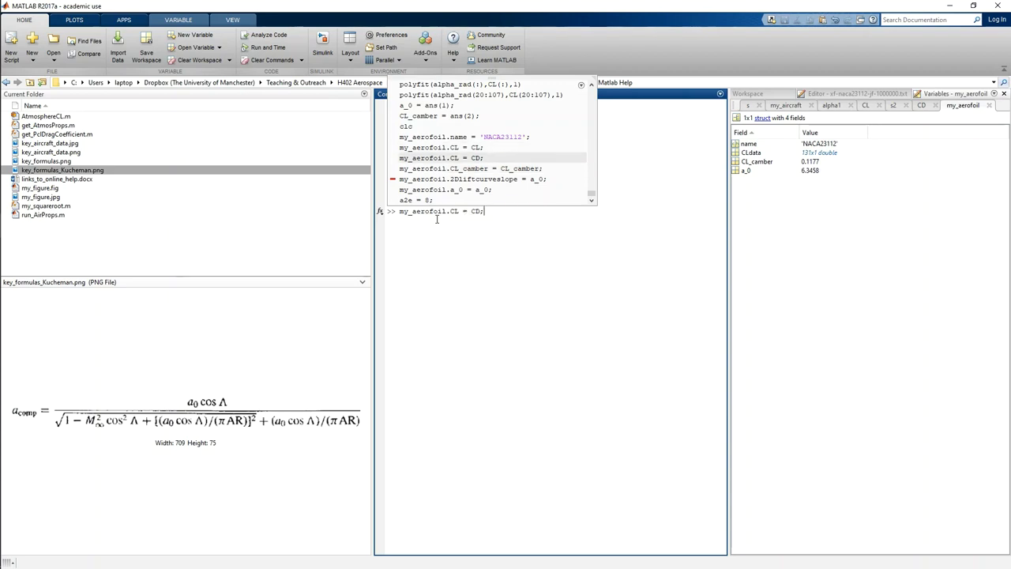
{"action": "key", "text": "Left"}
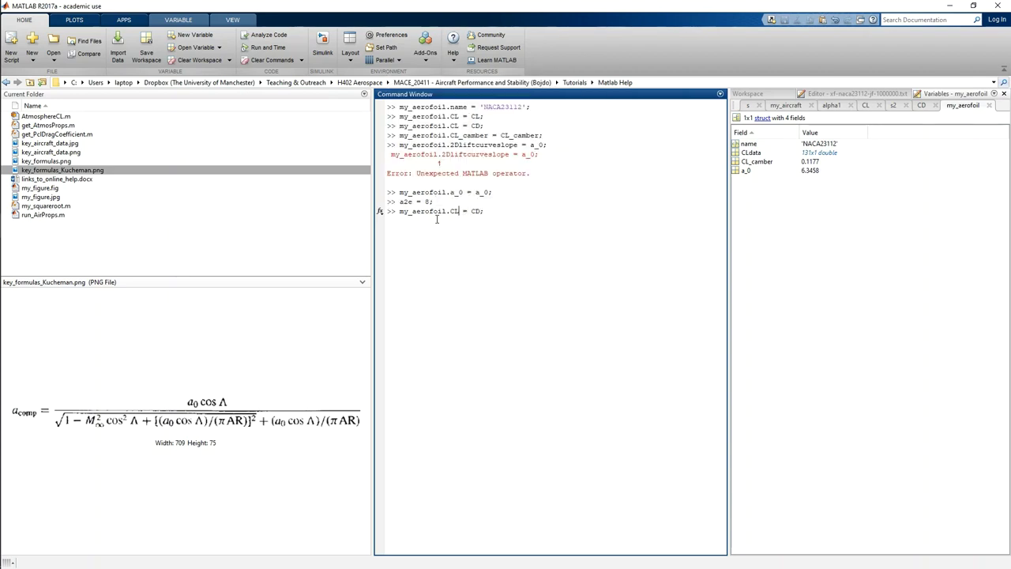
{"action": "key", "text": "BackSpace"}
{"action": "type", "text": "D"}
{"action": "type", "text": "data"}
{"action": "key", "text": "Return"}
Run my_aerofoil.CLdata = CL; and check the struct's fields in the Variables editor
{"action": "key", "text": "Up"}
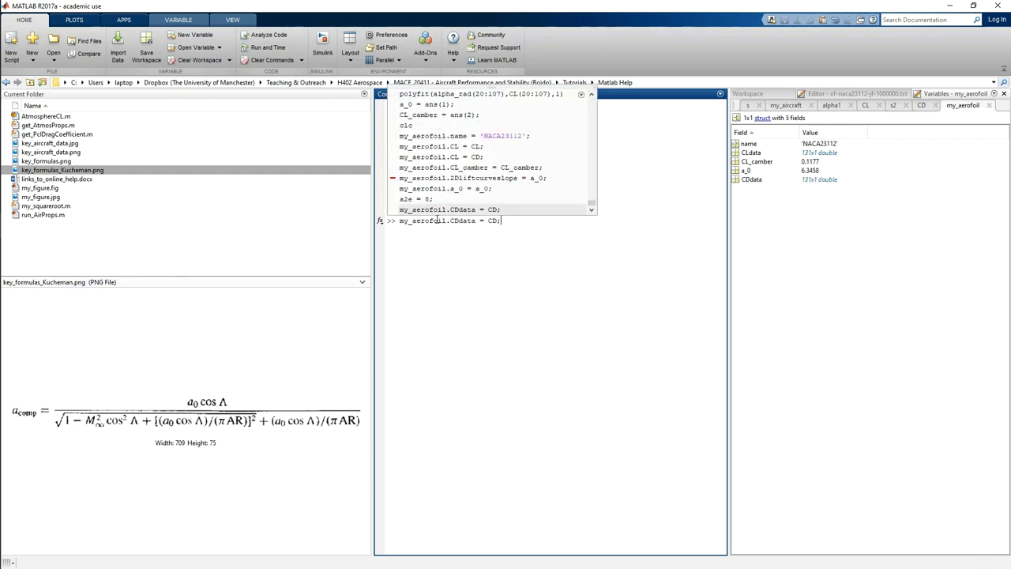
{"action": "key", "text": "Left"}
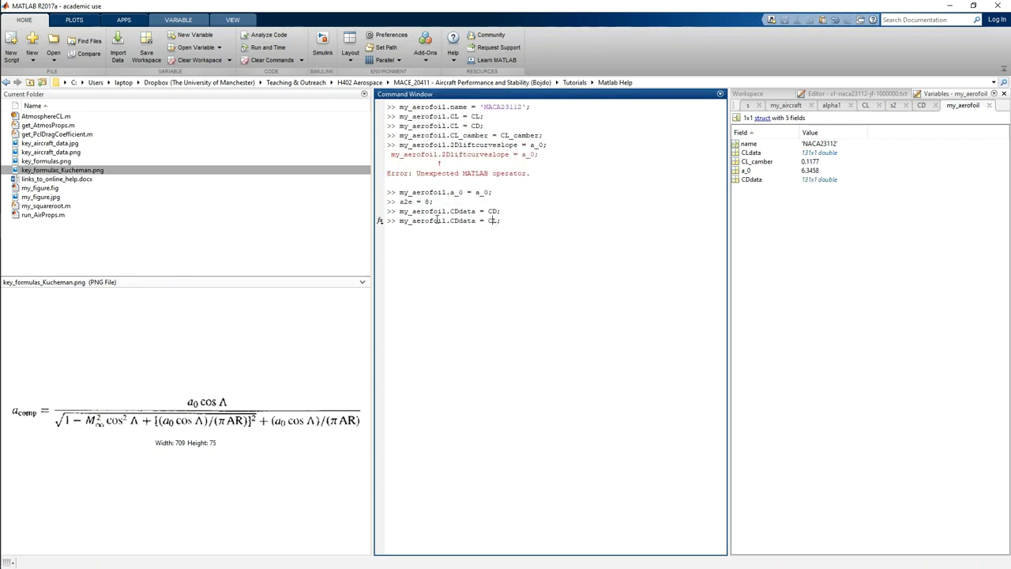
{"action": "key", "text": "BackSpace"}
{"action": "type", "text": "L"}
{"action": "key", "text": "Return"}
{"action": "left_click", "coordinate": [749, 94]}
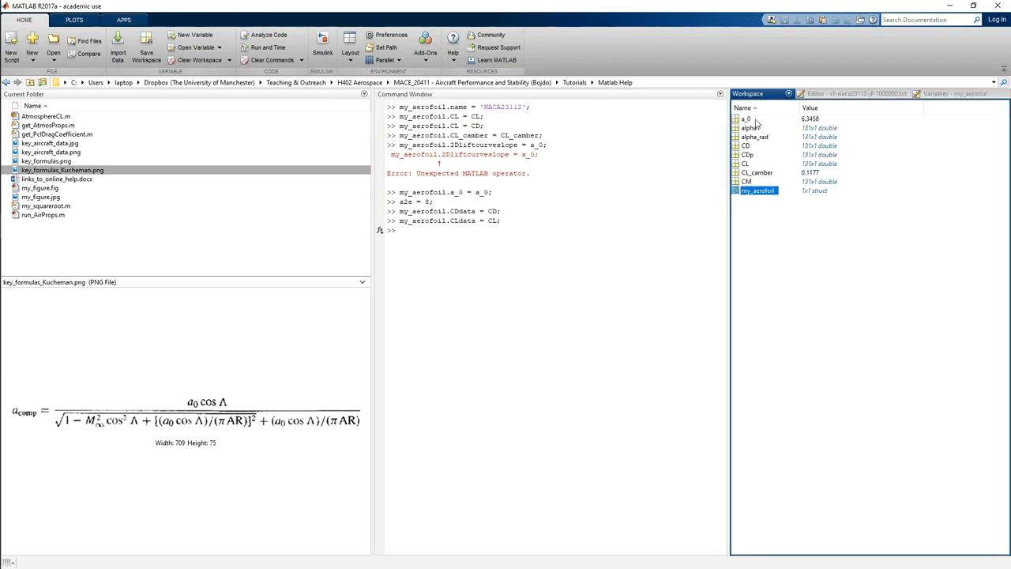
{"action": "double_click", "coordinate": [735, 191]}
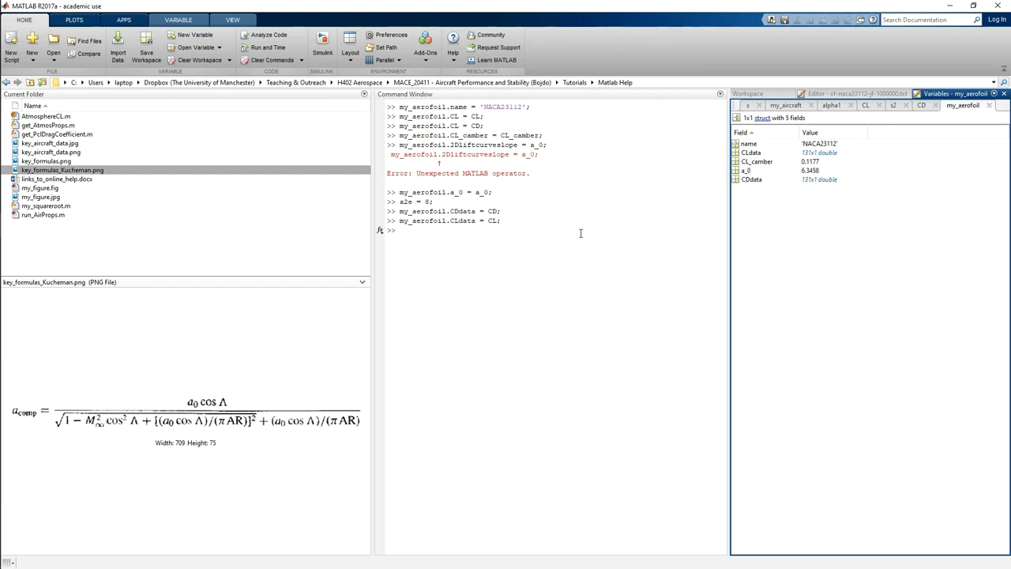
{"action": "left_click", "coordinate": [484, 221]}
Edit the recalled command into my_aerofoil.CMdata = CM at the prompt, unrun
{"action": "key", "text": "Up"}
{"action": "key", "text": "Left"}
{"action": "key", "text": "Left"}
{"action": "key", "text": "Left"}
{"action": "key", "text": "BackSpace"}
{"action": "type", "text": "M"}
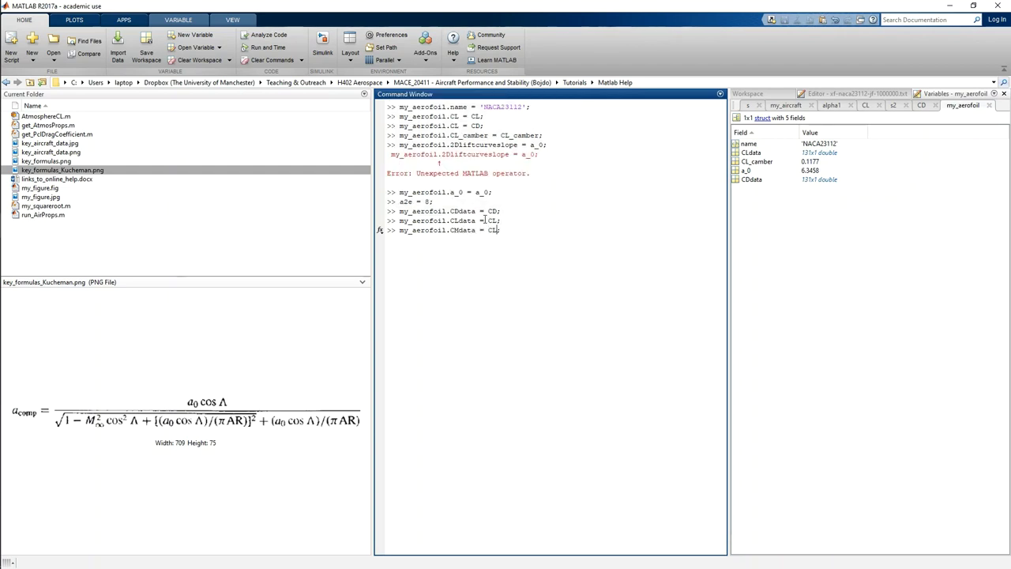
{"action": "key", "text": "End"}
{"action": "key", "text": "BackSpace"}
{"action": "key", "text": "BackSpace"}
{"action": "left_click", "coordinate": [748, 94]}
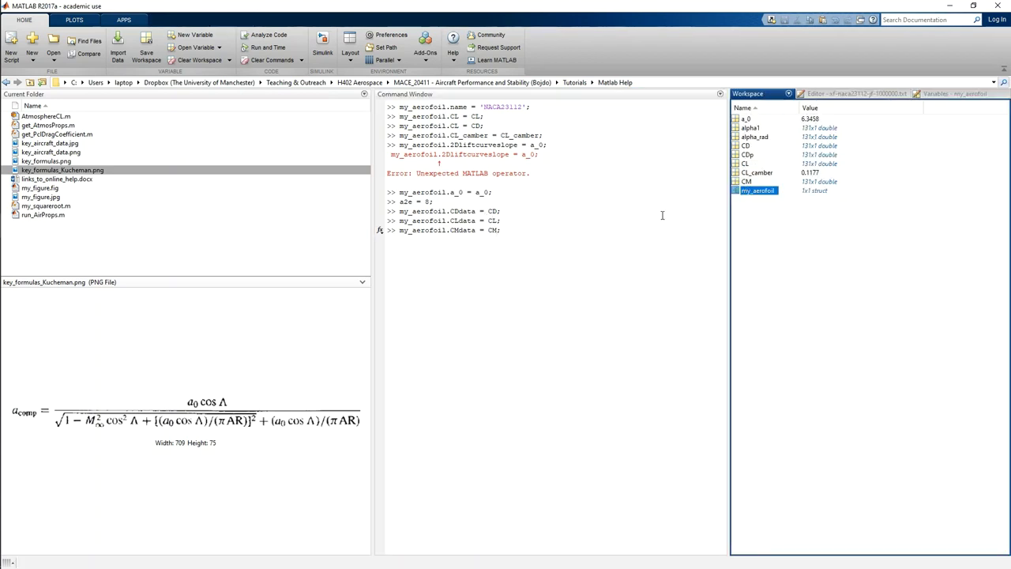
{"action": "left_click", "coordinate": [632, 230]}
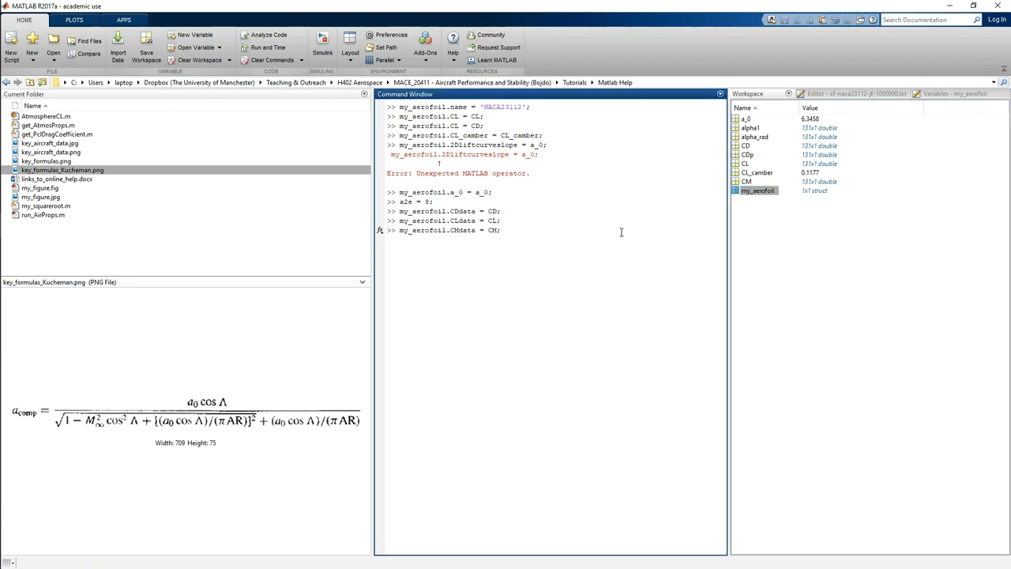
Store CM in my_aerofoil.CMdata, then switch windows to view the NACA 23112 polar page
{"action": "key", "text": "Return"}
{"action": "left_click", "coordinate": [25, 101]}
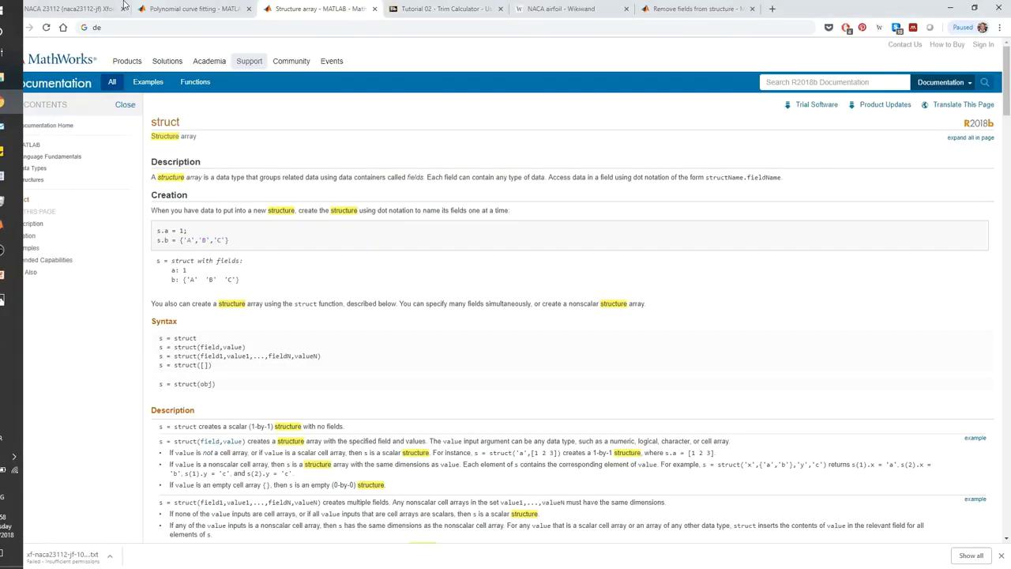
{"action": "scroll", "coordinate": [713, 306], "scroll_direction": "down", "scroll_amount": 1}
{"action": "scroll", "coordinate": [713, 306], "scroll_direction": "up", "scroll_amount": 1}
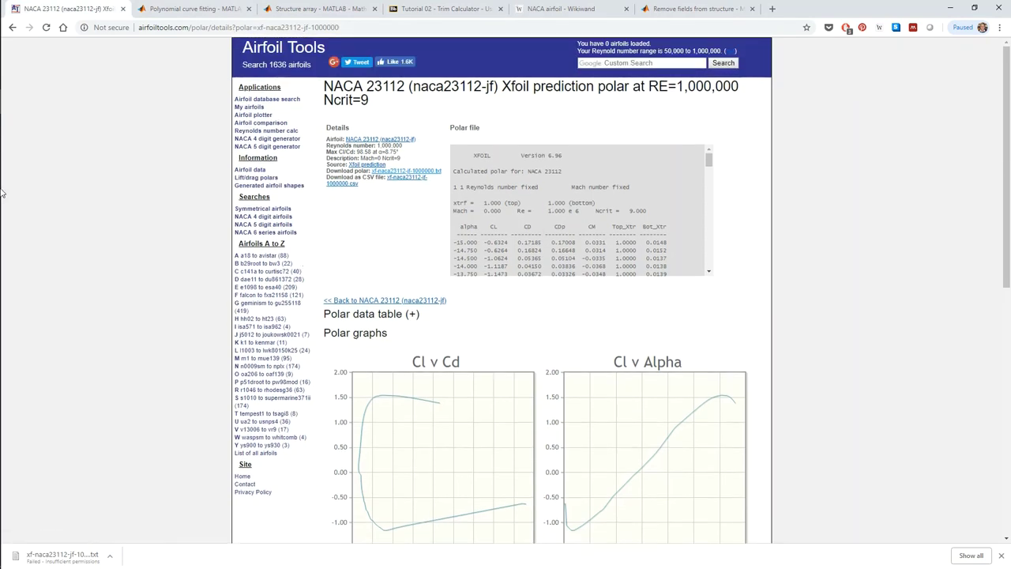
{"action": "left_click", "coordinate": [24, 225]}
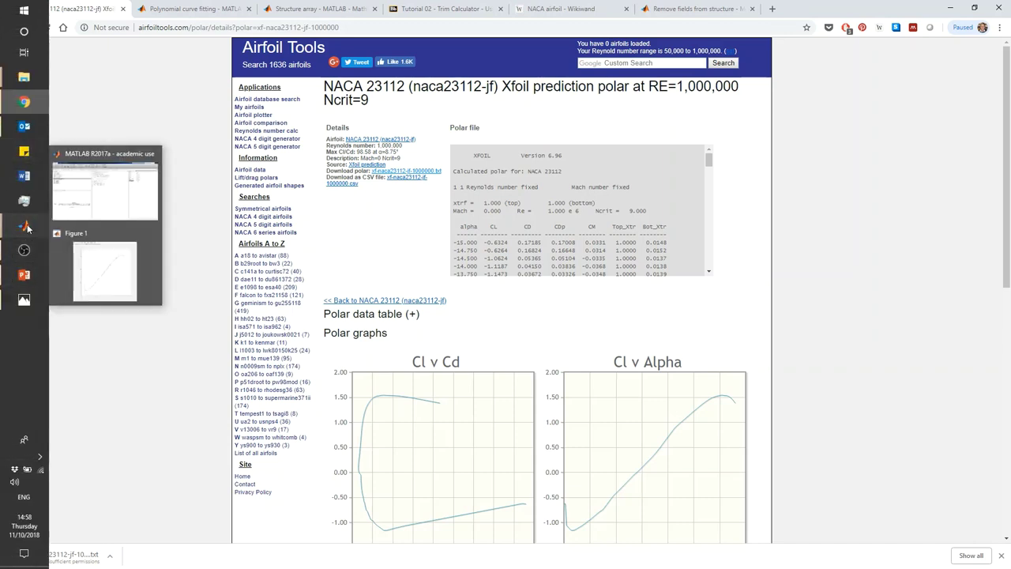
Run my_aerofoil.Re = 1000000 and check the struct's seven fields in the Variables editor
{"action": "left_click", "coordinate": [70, 203]}
{"action": "key", "text": "Up"}
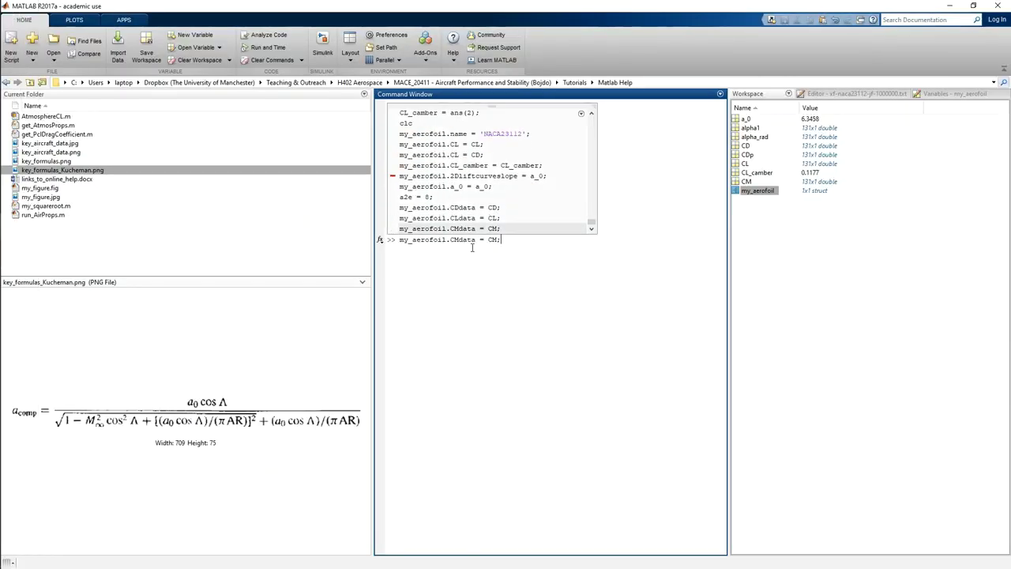
{"action": "key", "text": "Left"}
{"action": "key", "text": "Left"}
{"action": "key", "text": "Left"}
{"action": "key", "text": "BackSpace"}
{"action": "key", "text": "BackSpace"}
{"action": "key", "text": "BackSpace"}
{"action": "key", "text": "BackSpace"}
{"action": "key", "text": "BackSpace"}
{"action": "key", "text": "BackSpace"}
{"action": "type", "text": "Re"}
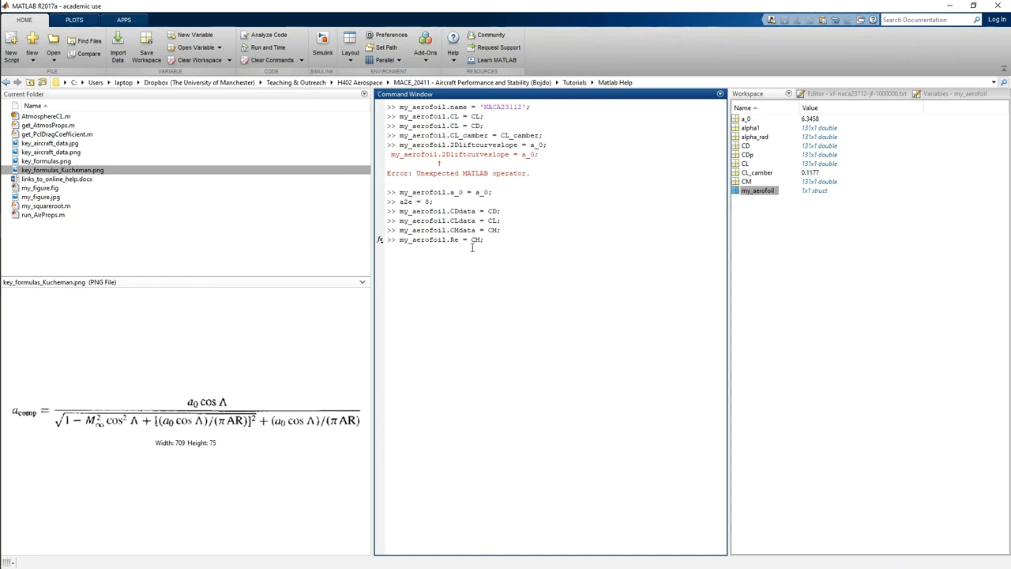
{"action": "key", "text": "Right"}
{"action": "key", "text": "Right"}
{"action": "key", "text": "Right"}
{"action": "key", "text": "Delete"}
{"action": "key", "text": "Delete"}
{"action": "type", "text": "1000000"}
{"action": "key", "text": "Return"}
{"action": "double_click", "coordinate": [755, 191]}
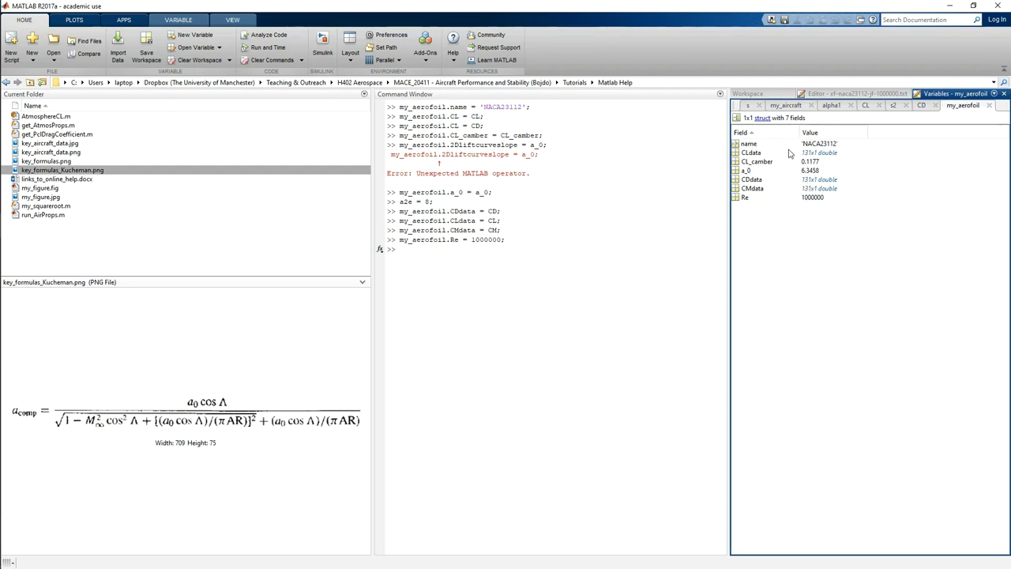
{"action": "left_click", "coordinate": [748, 93]}
Delete workspace variables a_0 through CM, keeping only my_aerofoil, and open it for inspection
{"action": "left_click", "coordinate": [747, 182]}
{"action": "left_click", "coordinate": [746, 119], "text": "shift"}
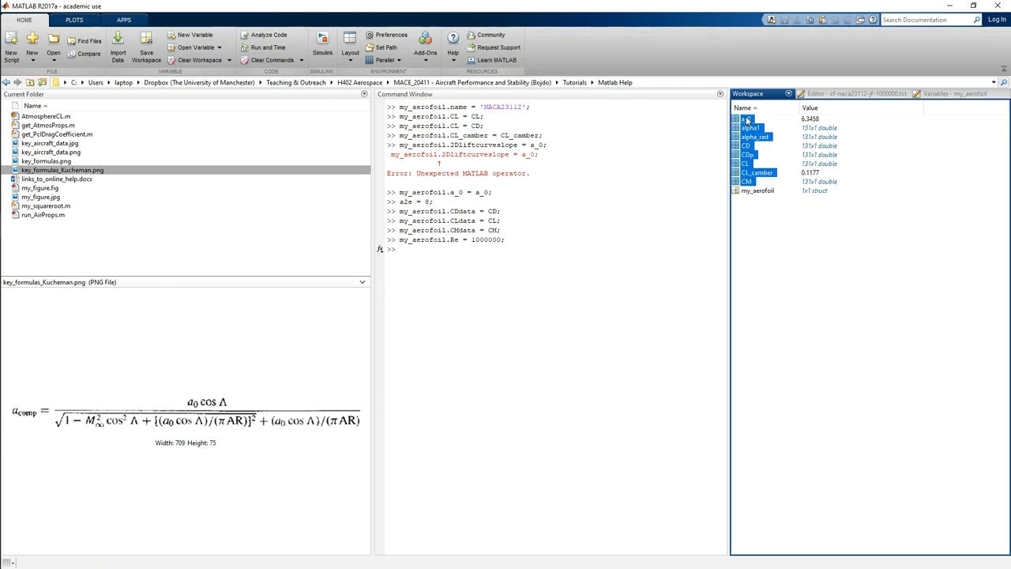
{"action": "key", "text": "Delete"}
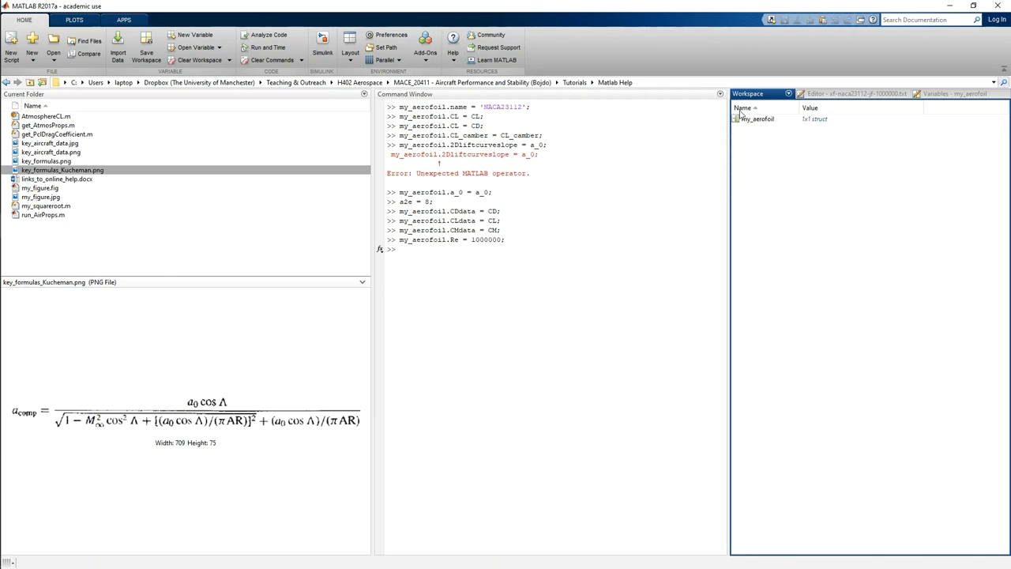
{"action": "double_click", "coordinate": [743, 117]}
{"action": "left_click", "coordinate": [601, 275]}
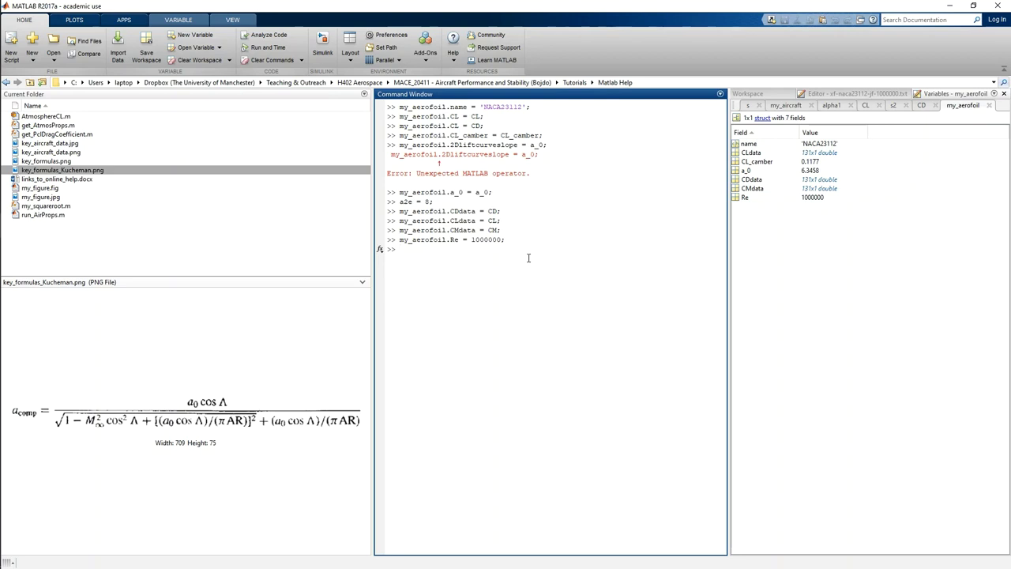
Start the myCL command with the pasted my_aerofoil.a_0 term times (5/57.3) plus
{"action": "type", "text": "CL"}
{"action": "type", "text": "my"}
{"action": "key", "text": "End"}
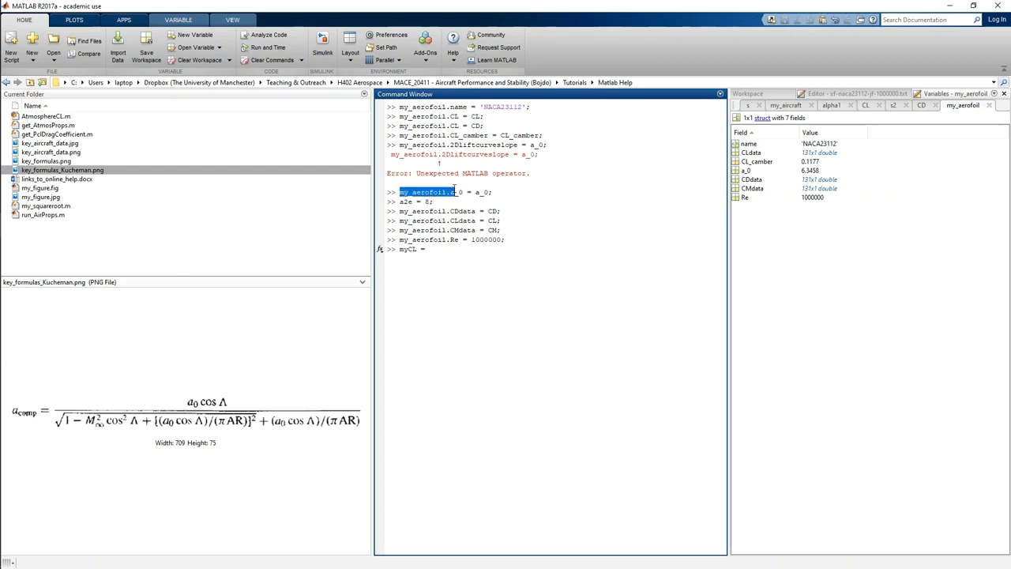
{"action": "left_click_drag", "start_coordinate": [455, 192], "coordinate": [463, 192]}
{"action": "key", "text": "ctrl+c"}
{"action": "left_click", "coordinate": [456, 250]}
{"action": "key", "text": "ctrl+v"}
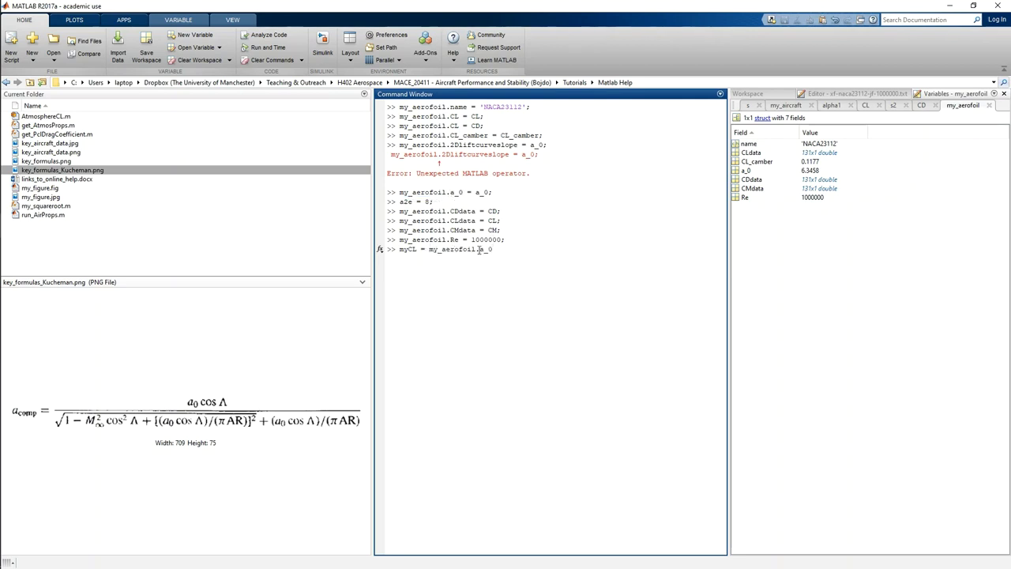
{"action": "type", "text": "*"}
{"action": "type", "text": "("}
{"action": "type", "text": "5/57.3)"}
{"action": "type", "text": " +"}
Finish myCL with my_aerofoil.CL_camber and rerun it without the semicolon to show 0.6714
{"action": "left_click_drag", "start_coordinate": [400, 135], "coordinate": [489, 135]}
{"action": "key", "text": "ctrl+c"}
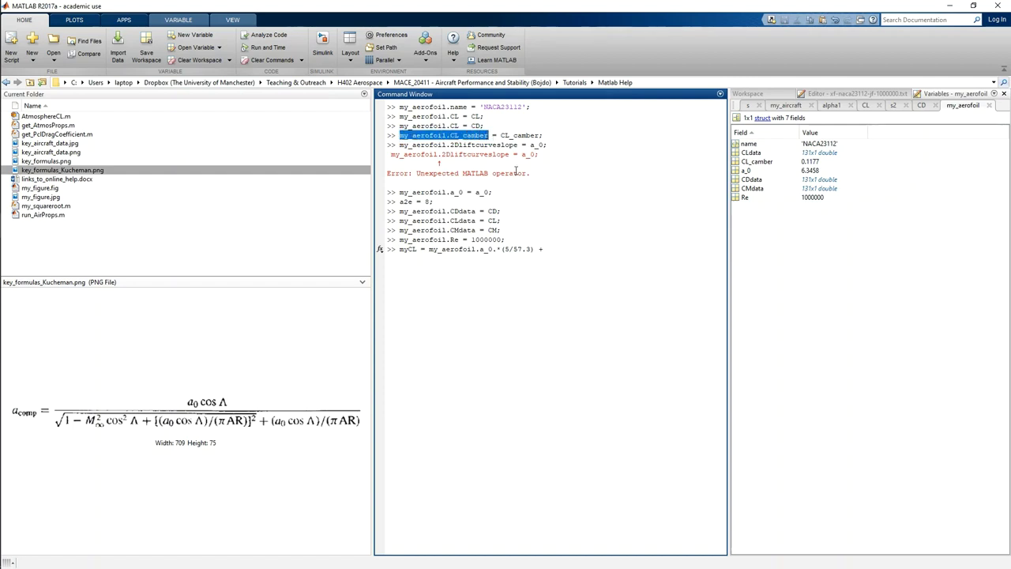
{"action": "left_click", "coordinate": [561, 249]}
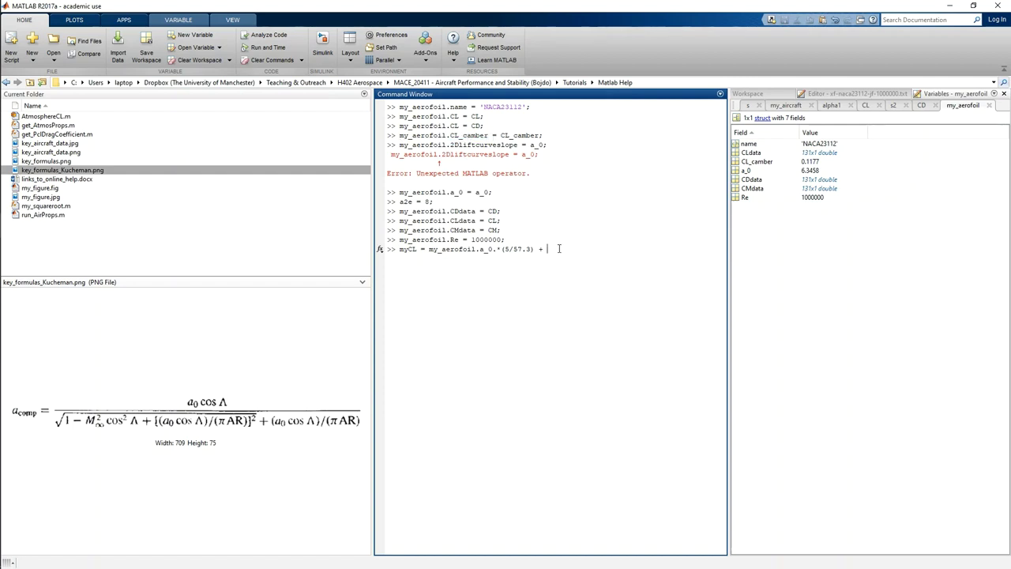
{"action": "key", "text": "ctrl+v"}
{"action": "type", "text": ";"}
{"action": "key", "text": "Return"}
{"action": "key", "text": "Up"}
{"action": "key", "text": "BackSpace"}
{"action": "key", "text": "Return"}
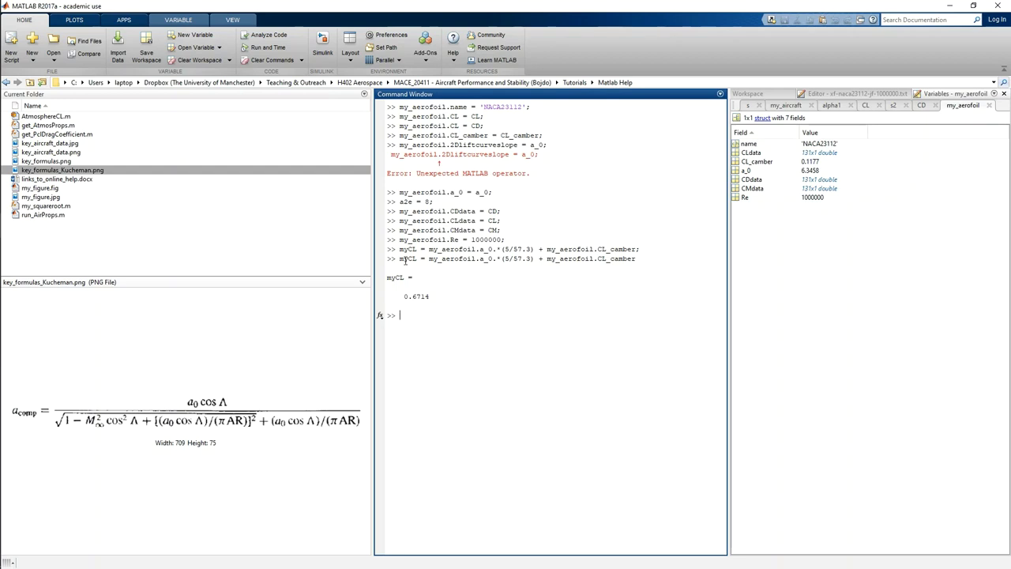
Run my_aerofoil(2) = my_aerofoil(1); to copy the first element, then type my_aerofoil
{"action": "left_click_drag", "start_coordinate": [400, 258], "coordinate": [636, 258]}
{"action": "left_click_drag", "start_coordinate": [401, 259], "coordinate": [503, 261]}
{"action": "left_click", "coordinate": [640, 262]}
{"action": "type", "text": "my"}
{"action": "type", "text": "_aerofoil(2) ="}
{"action": "type", "text": "my_aerofoil(1);"}
{"action": "key", "text": "Return"}
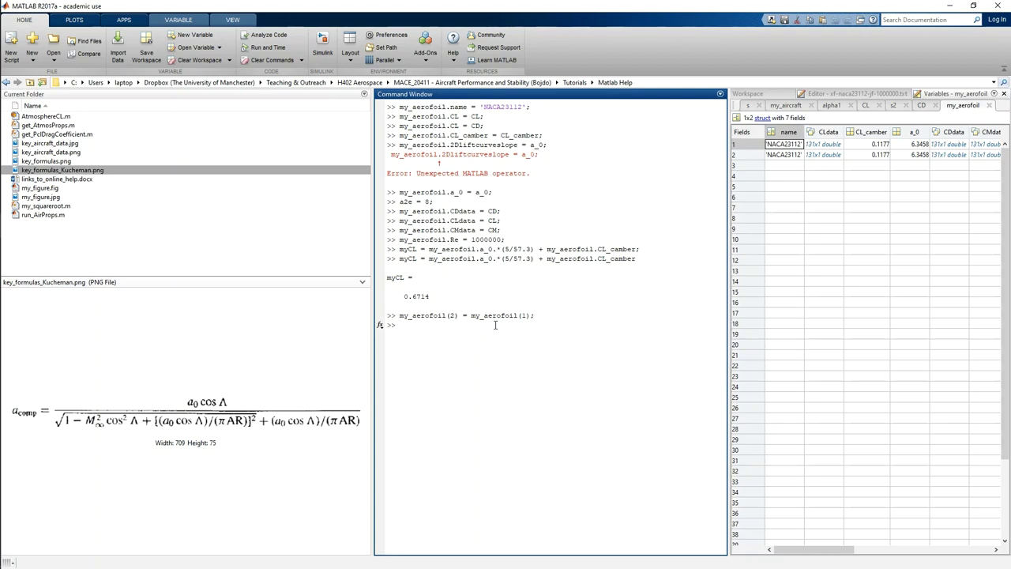
{"action": "type", "text": "my_aerofoil"}
Display the my_aerofoil array summary and then its first element, my_aerofoil(1)
{"action": "key", "text": "Return"}
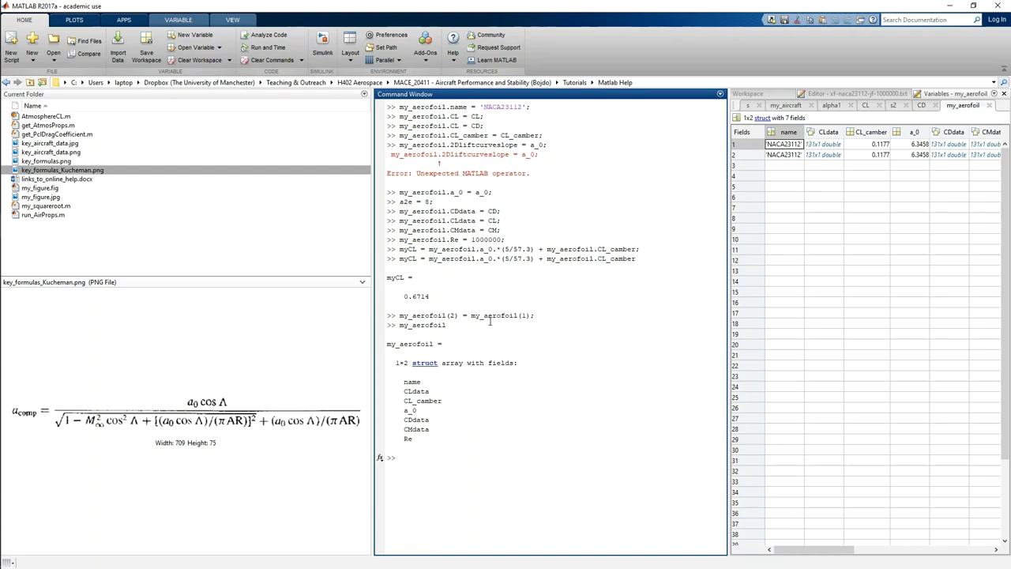
{"action": "left_click_drag", "start_coordinate": [423, 442], "coordinate": [419, 379]}
{"action": "left_click", "coordinate": [461, 421]}
{"action": "key", "text": "Up"}
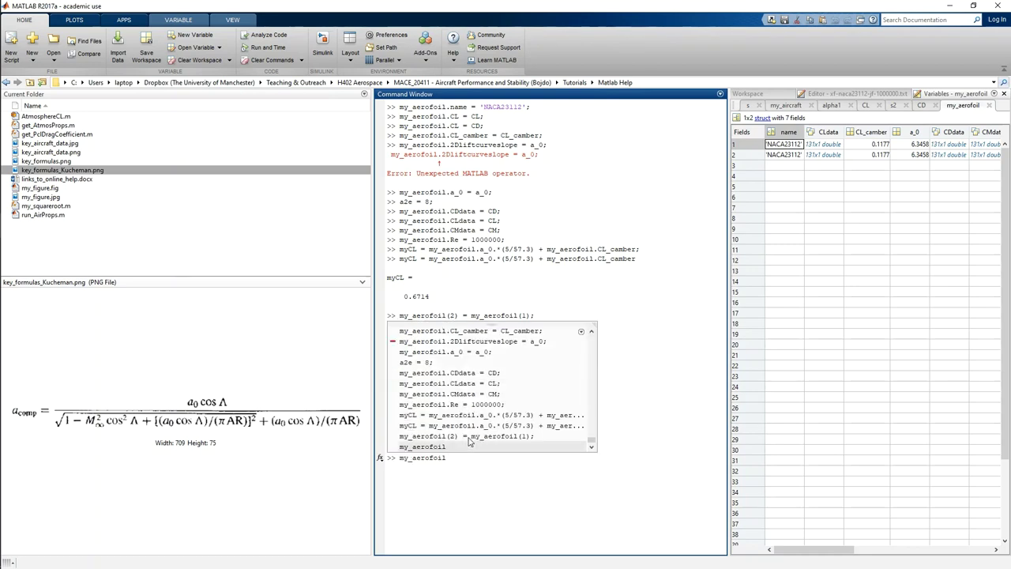
{"action": "key", "text": "Return"}
{"action": "key", "text": "Up"}
{"action": "type", "text": "(1)"}
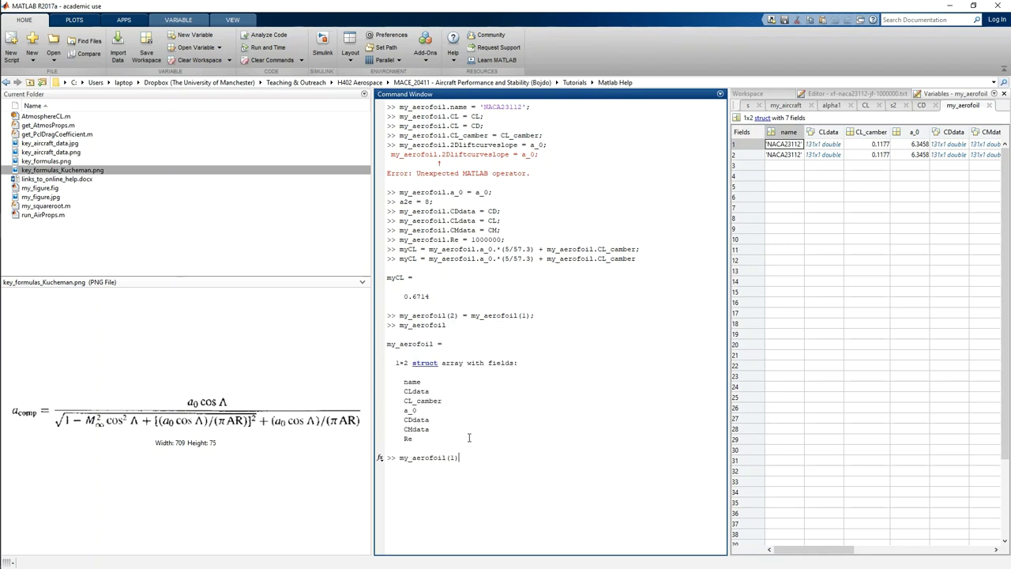
{"action": "key", "text": "Return"}
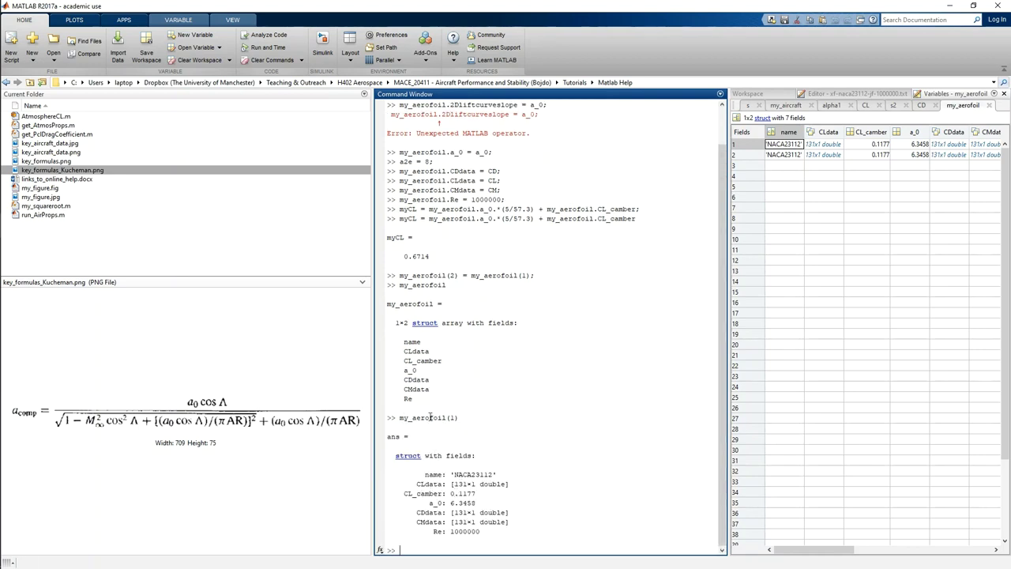
Display the second element, my_aerofoil(2), showing the same NACA23112 data
{"action": "key", "text": "Up"}
{"action": "key", "text": "Left"}
{"action": "key", "text": "BackSpace"}
{"action": "type", "text": "2"}
{"action": "key", "text": "Return"}
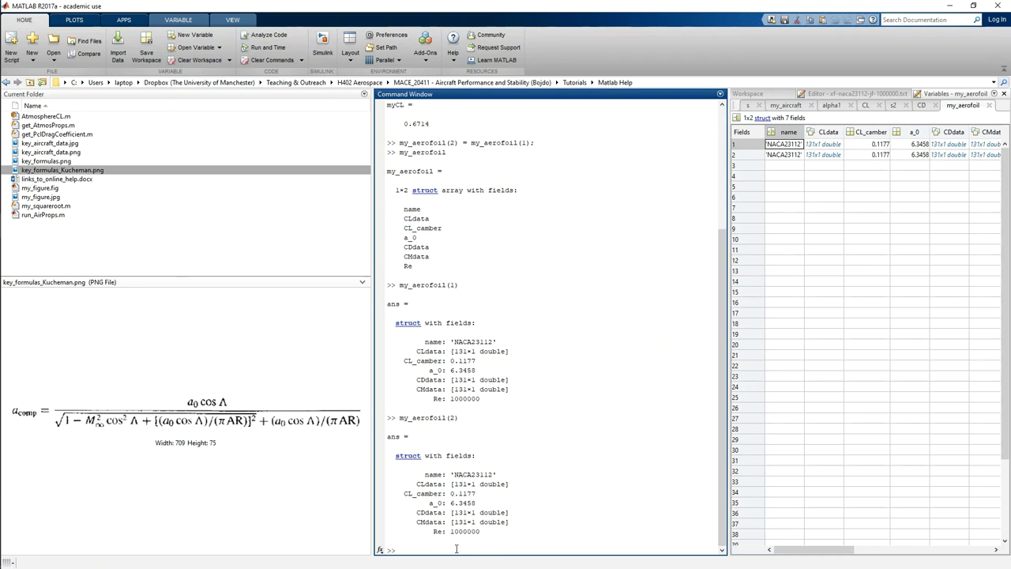
Begin typing my_aerofoil(2).name = 'NACA0012'; at the prompt
{"action": "key", "text": "Up"}
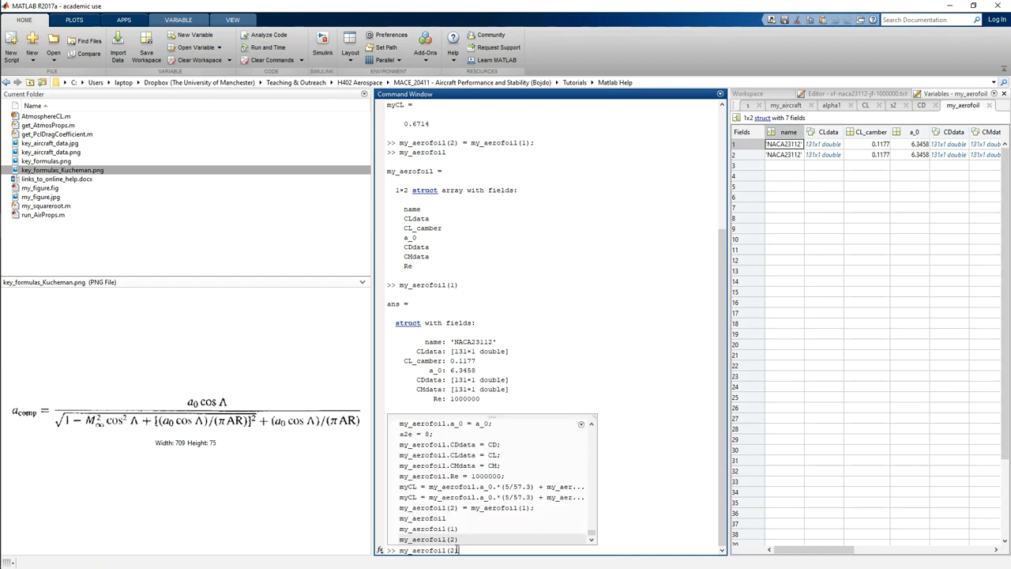
{"action": "key", "text": "Return"}
{"action": "key", "text": "Up"}
{"action": "type", "text": ".name"}
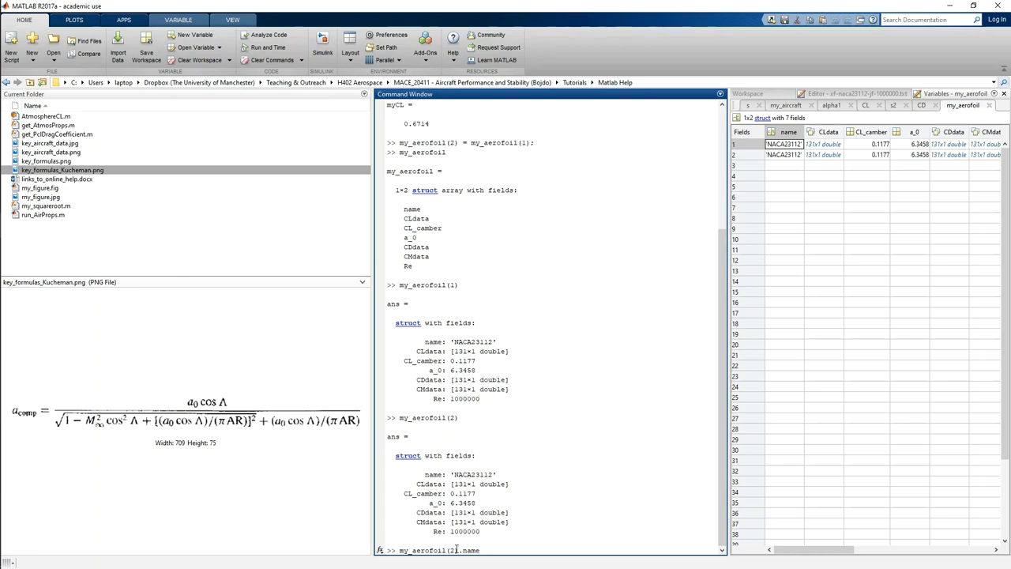
{"action": "type", "text": " = '"}
{"action": "type", "text": "NACE"}
{"action": "type", "text": "A"}
{"action": "type", "text": "012"}
{"action": "type", "text": ";"}
Rename my_aerofoil(2) to 'NACA0012' and set its CL_camber to 0.2
{"action": "key", "text": "Return"}
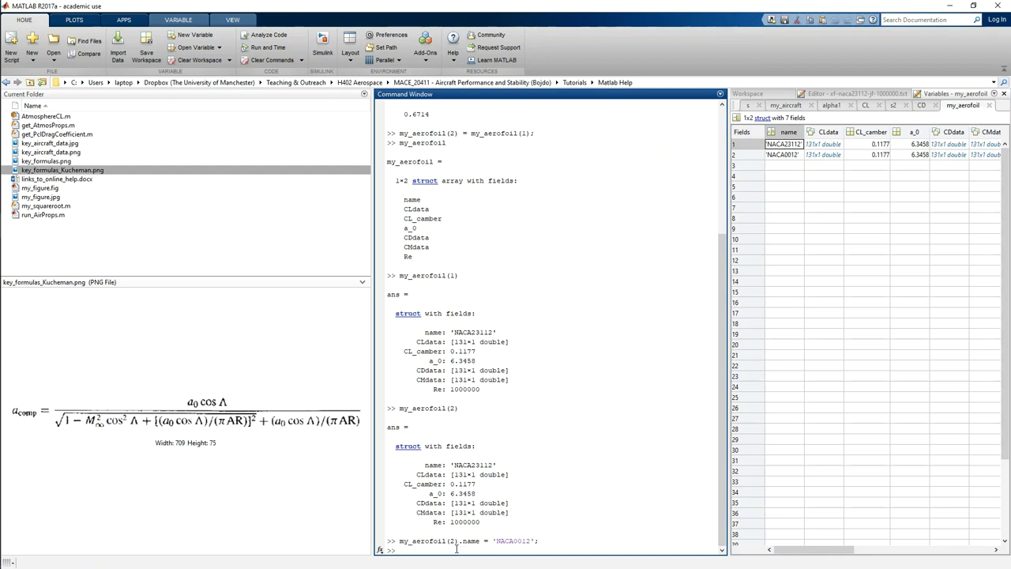
{"action": "key", "text": "Up"}
{"action": "key", "text": "BackSpace"}
{"action": "key", "text": "BackSpace"}
{"action": "key", "text": "BackSpace"}
{"action": "key", "text": "BackSpace"}
{"action": "key", "text": "BackSpace"}
{"action": "key", "text": "BackSpace"}
{"action": "key", "text": "BackSpace"}
{"action": "key", "text": "BackSpace"}
{"action": "key", "text": "BackSpace"}
{"action": "key", "text": "BackSpace"}
{"action": "key", "text": "BackSpace"}
{"action": "type", "text": "CLdata"}
{"action": "key", "text": "BackSpace"}
{"action": "key", "text": "BackSpace"}
{"action": "key", "text": "BackSpace"}
{"action": "key", "text": "BackSpace"}
{"action": "key", "text": "BackSpace"}
{"action": "key", "text": "BackSpace"}
{"action": "key", "text": "BackSpace"}
{"action": "key", "text": "BackSpace"}
{"action": "key", "text": "BackSpace"}
{"action": "key", "text": "BackSpace"}
{"action": "key", "text": "BackSpace"}
{"action": "type", "text": "CL_camber"}
{"action": "type", "text": " = "}
{"action": "type", "text": "0."}
{"action": "type", "text": "2;"}
{"action": "key", "text": "Return"}
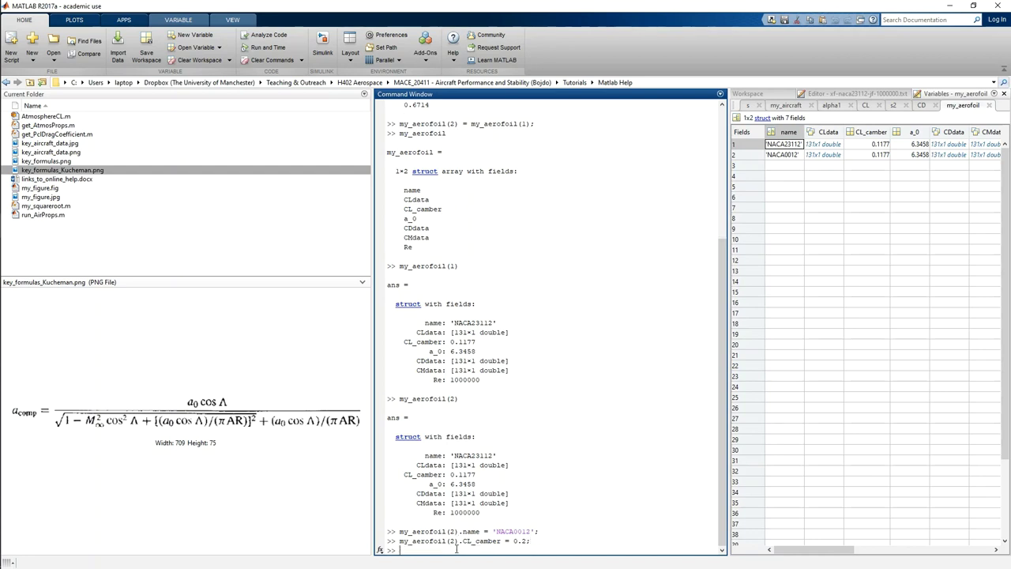
Add an a0 field of 5.6 to my_aerofoil(2) and display its fields
{"action": "key", "text": "Up"}
{"action": "key", "text": "BackSpace"}
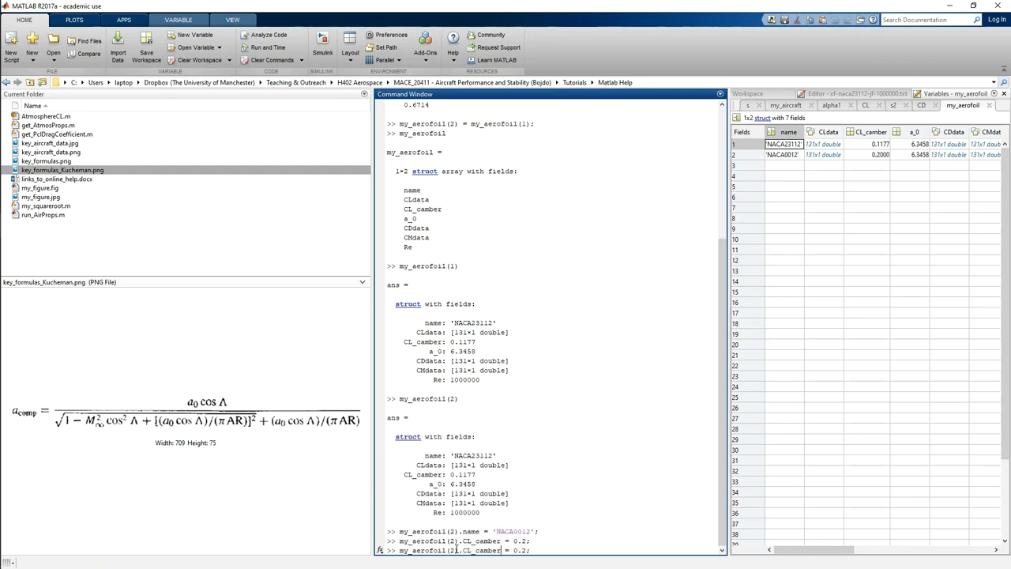
{"action": "key", "text": "BackSpace"}
{"action": "key", "text": "BackSpace"}
{"action": "key", "text": "BackSpace"}
{"action": "key", "text": "BackSpace"}
{"action": "key", "text": "BackSpace"}
{"action": "key", "text": "BackSpace"}
{"action": "key", "text": "BackSpace"}
{"action": "key", "text": "BackSpace"}
{"action": "key", "text": "BackSpace"}
{"action": "type", "text": "a0"}
{"action": "key", "text": "BackSpace"}
{"action": "key", "text": "BackSpace"}
{"action": "key", "text": "BackSpace"}
{"action": "type", "text": "5.6"}
{"action": "key", "text": "Return"}
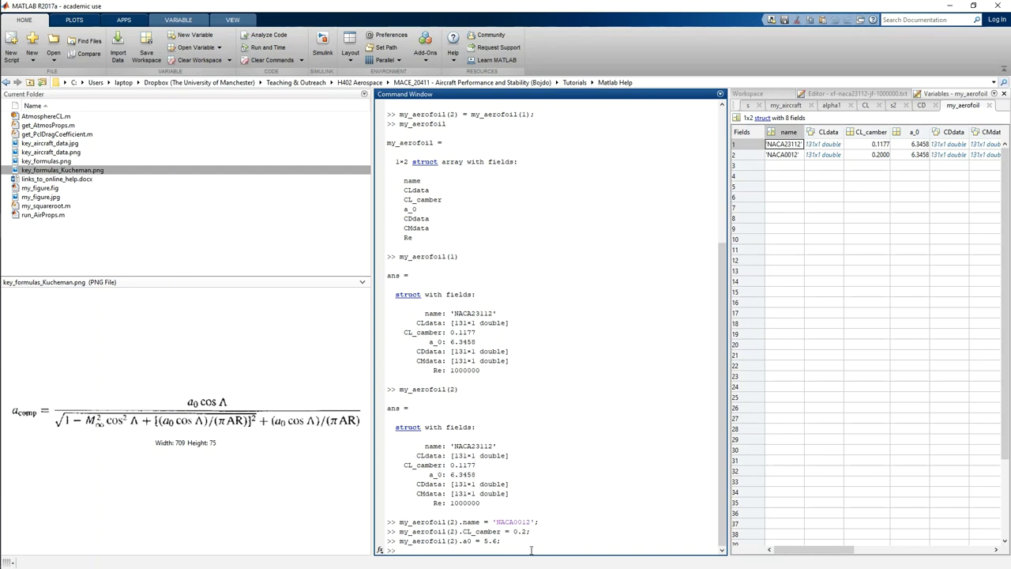
{"action": "type", "text": "my_aerofoil(2)"}
{"action": "key", "text": "Return"}
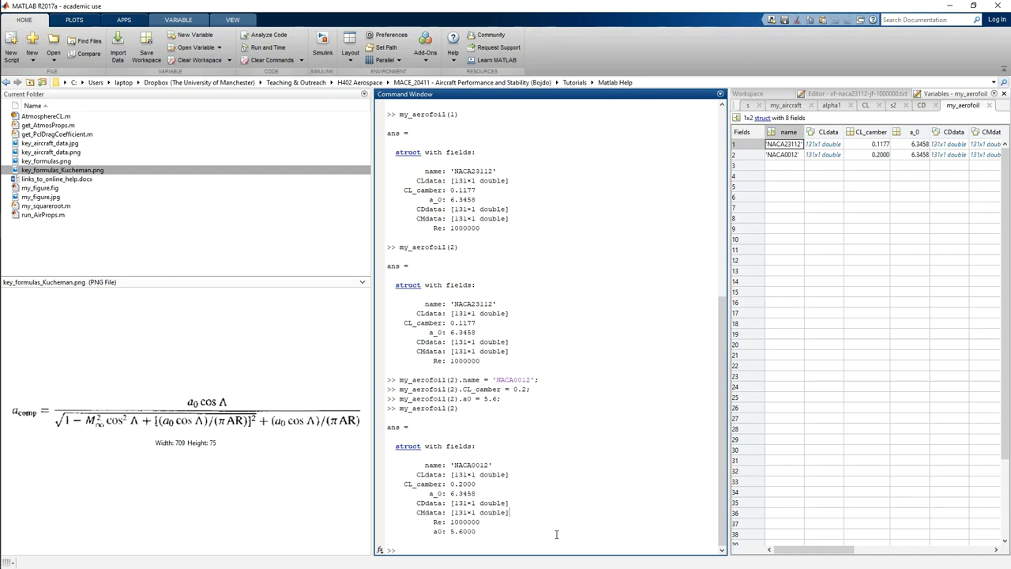
Scroll back through the Command Window to the earlier myCL formula
{"action": "scroll", "coordinate": [419, 265], "scroll_direction": "up", "scroll_amount": 2}
{"action": "scroll", "coordinate": [419, 265], "scroll_direction": "up", "scroll_amount": 3}
{"action": "scroll", "coordinate": [418, 264], "scroll_direction": "up", "scroll_amount": 1}
{"action": "scroll", "coordinate": [430, 254], "scroll_direction": "up", "scroll_amount": 2}
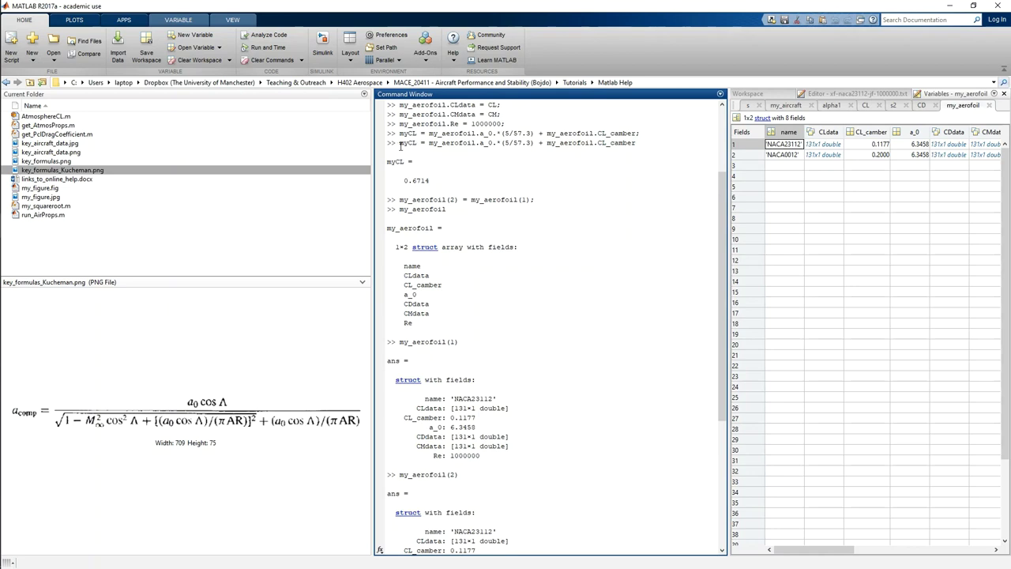
{"action": "left_click_drag", "start_coordinate": [398, 143], "coordinate": [636, 145]}
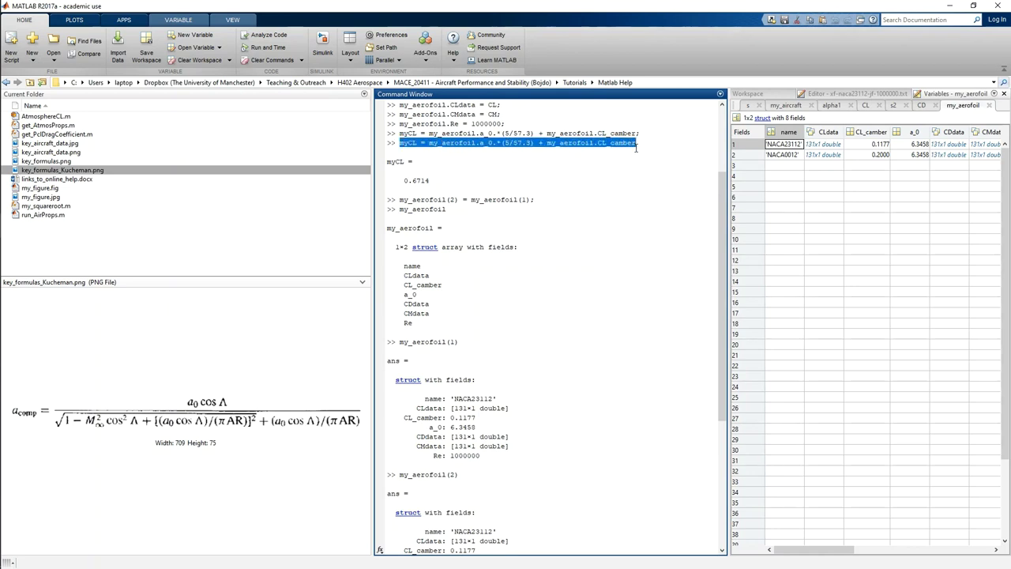
{"action": "scroll", "coordinate": [648, 316], "scroll_direction": "down", "scroll_amount": 3}
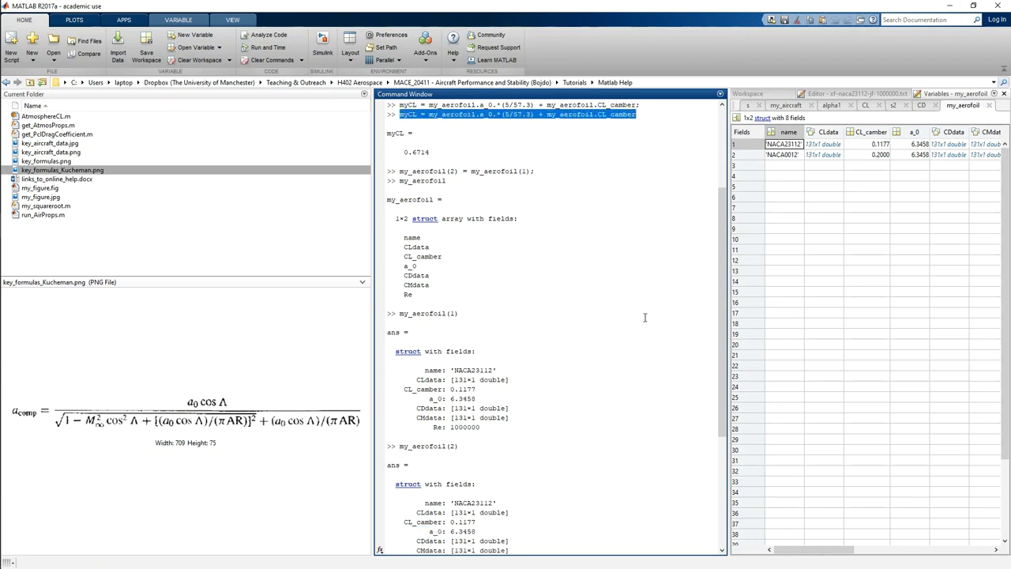
{"action": "scroll", "coordinate": [649, 342], "scroll_direction": "up", "scroll_amount": 2}
{"action": "scroll", "coordinate": [650, 342], "scroll_direction": "up", "scroll_amount": 1}
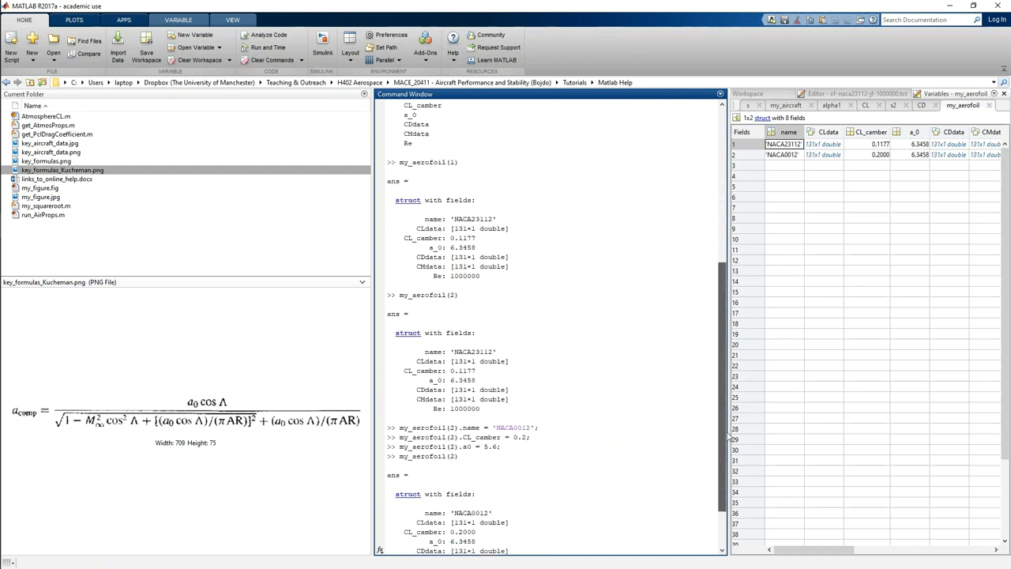
{"action": "left_click_drag", "start_coordinate": [724, 328], "coordinate": [724, 447]}
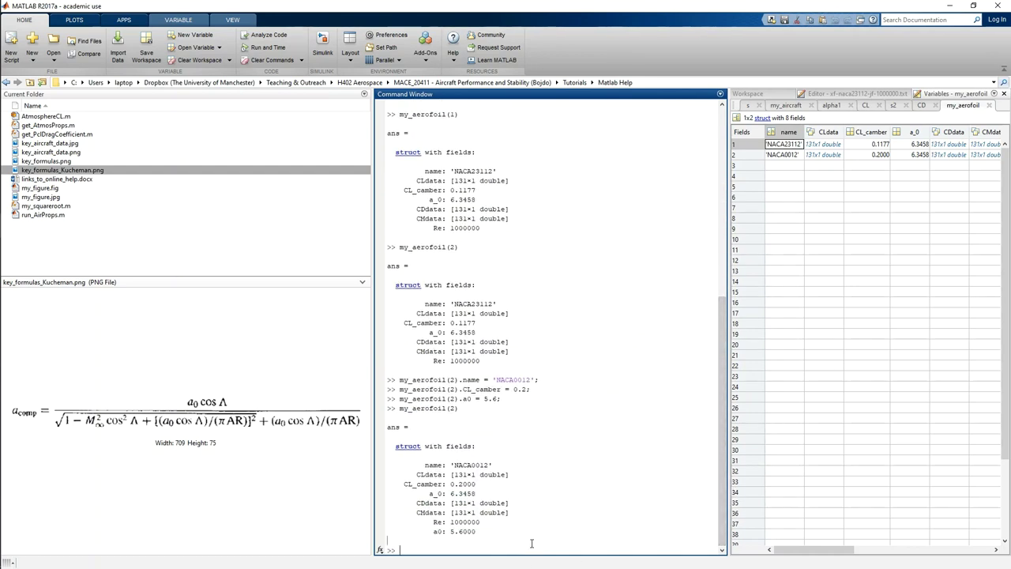
Run myCL = my_aerofoil(2).a_0.*(5/57.3) + my_aerofoil(2).CL_camber, giving 0.7537
{"action": "type", "text": "myCL = my_aerofoil.a_0.*(5/57.3) + my_aerofoil.CL_camber"}
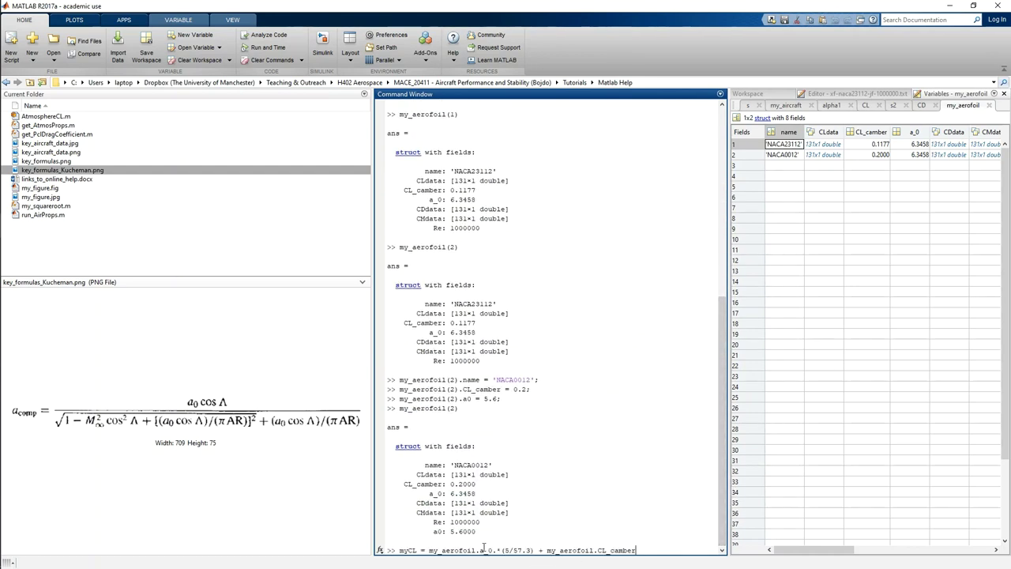
{"action": "left_click", "coordinate": [477, 549]}
{"action": "type", "text": "(2)"}
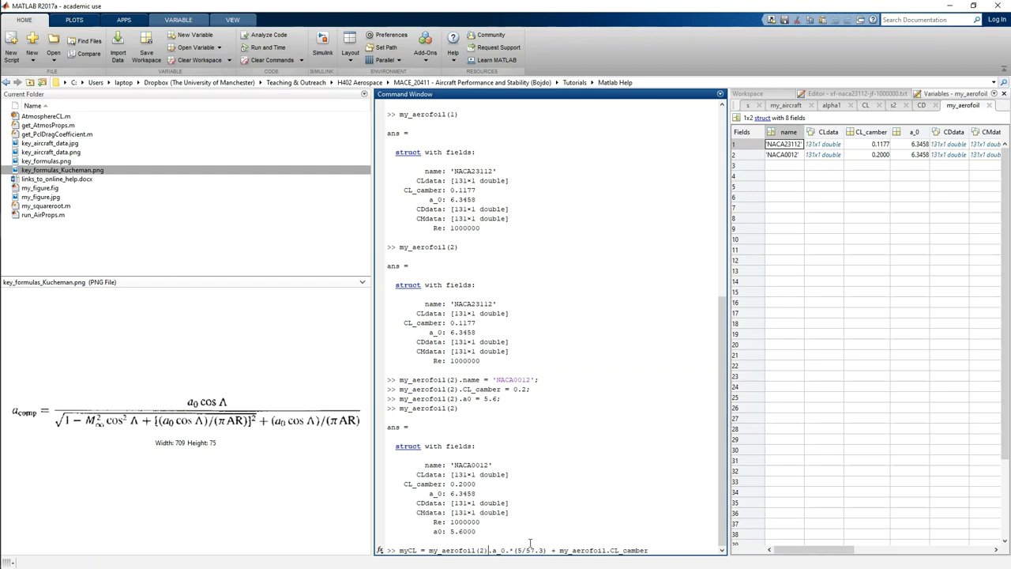
{"action": "left_click", "coordinate": [606, 550]}
{"action": "type", "text": "(2)"}
{"action": "key", "text": "Return"}
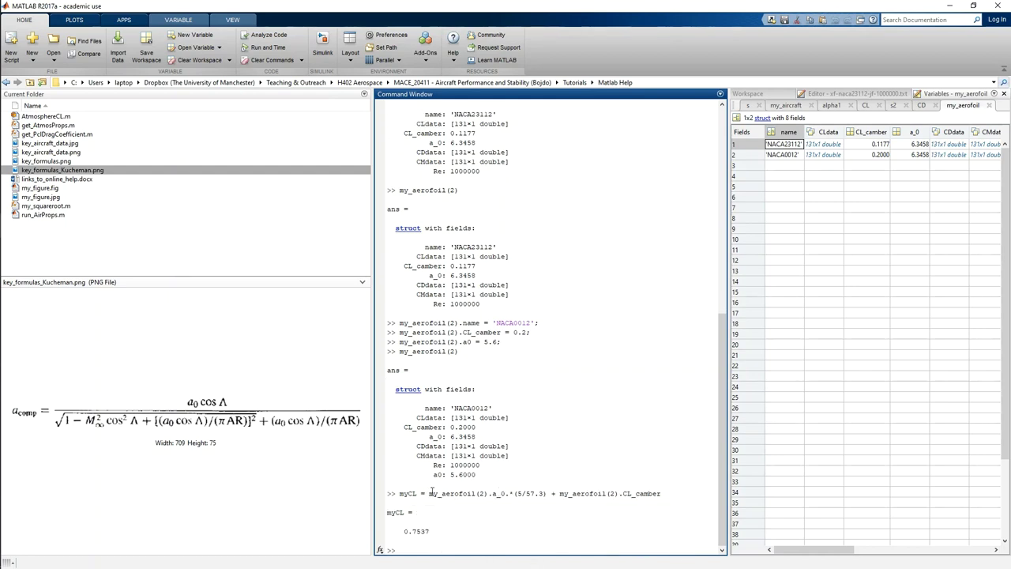
Highlight the my_aerofoil(2) references in the result, then show the workspace variable list
{"action": "left_click_drag", "start_coordinate": [399, 493], "coordinate": [628, 496]}
{"action": "left_click", "coordinate": [666, 494]}
{"action": "left_click_drag", "start_coordinate": [429, 494], "coordinate": [496, 495]}
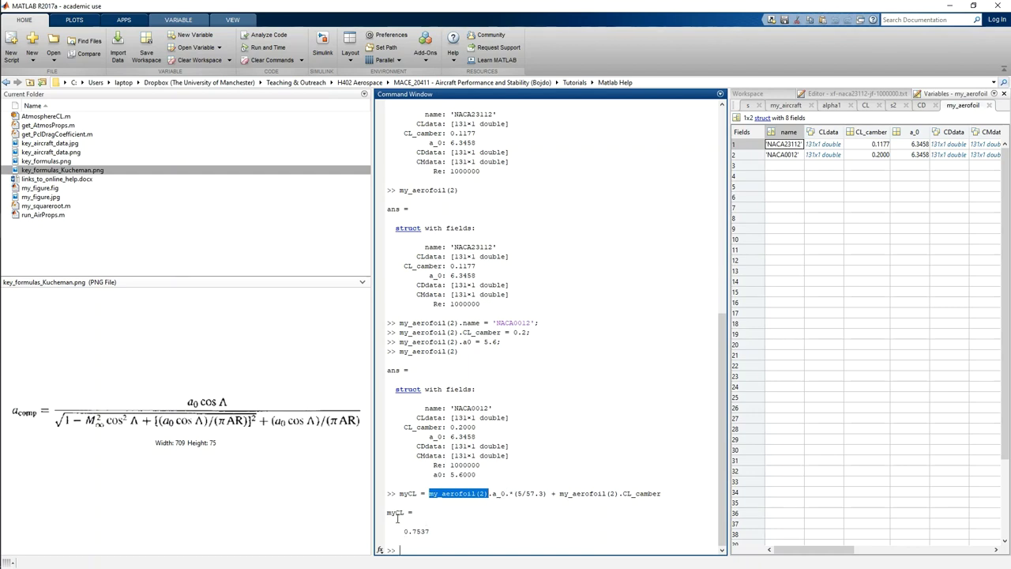
{"action": "left_click", "coordinate": [506, 507]}
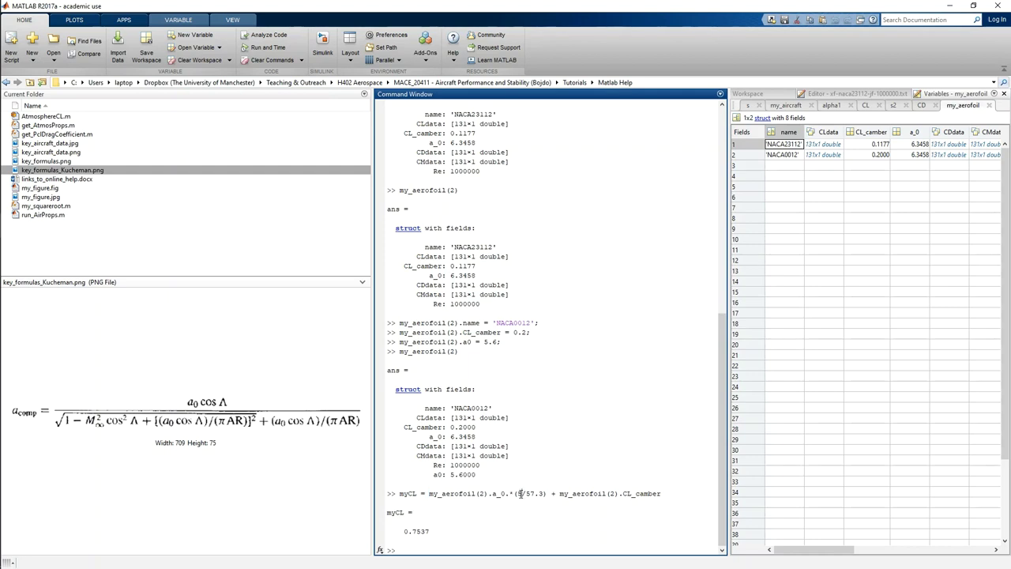
{"action": "left_click", "coordinate": [540, 504]}
{"action": "left_click_drag", "start_coordinate": [728, 376], "coordinate": [726, 226]}
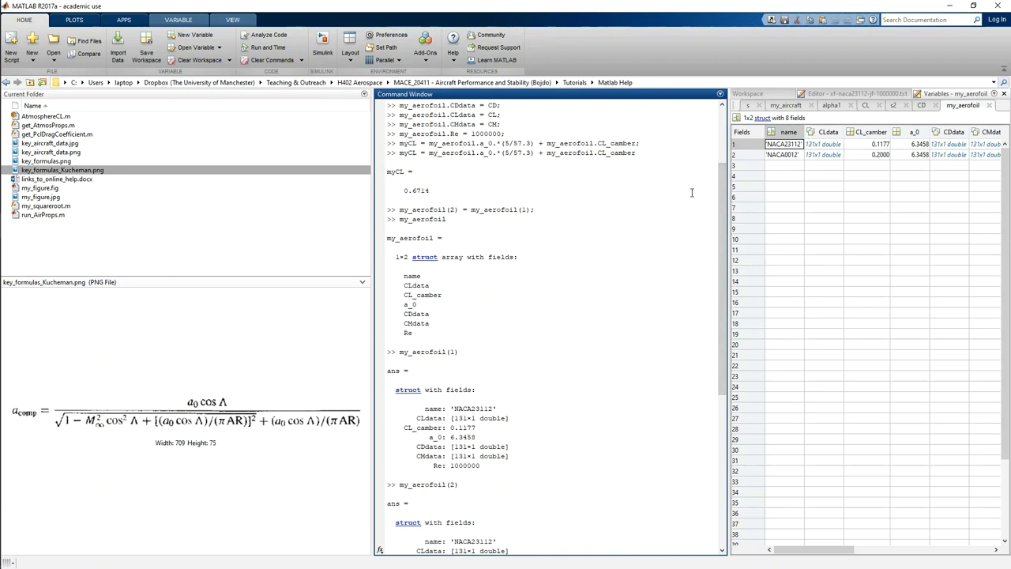
{"action": "left_click_drag", "start_coordinate": [722, 277], "coordinate": [722, 430]}
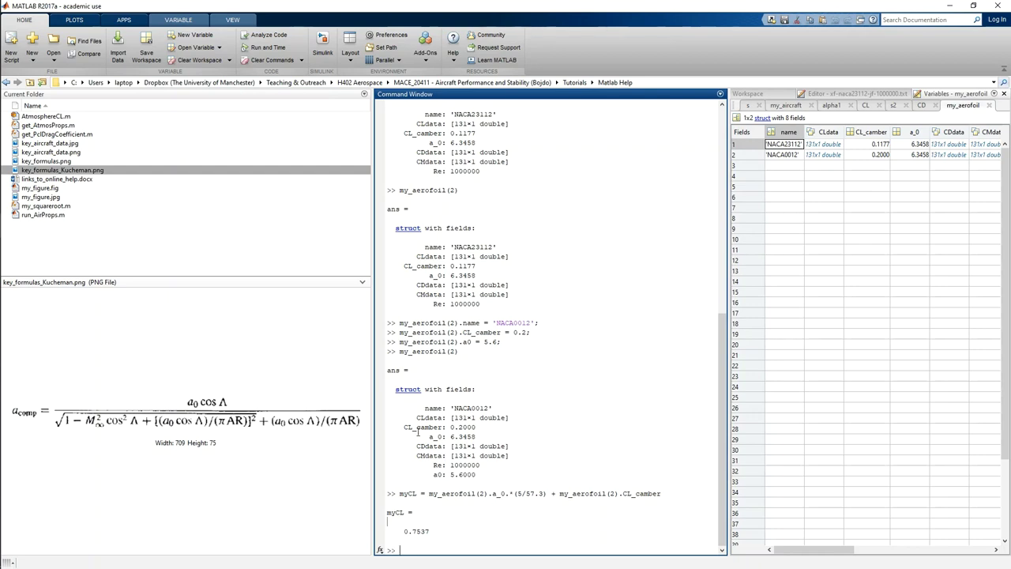
{"action": "left_click", "coordinate": [770, 96]}
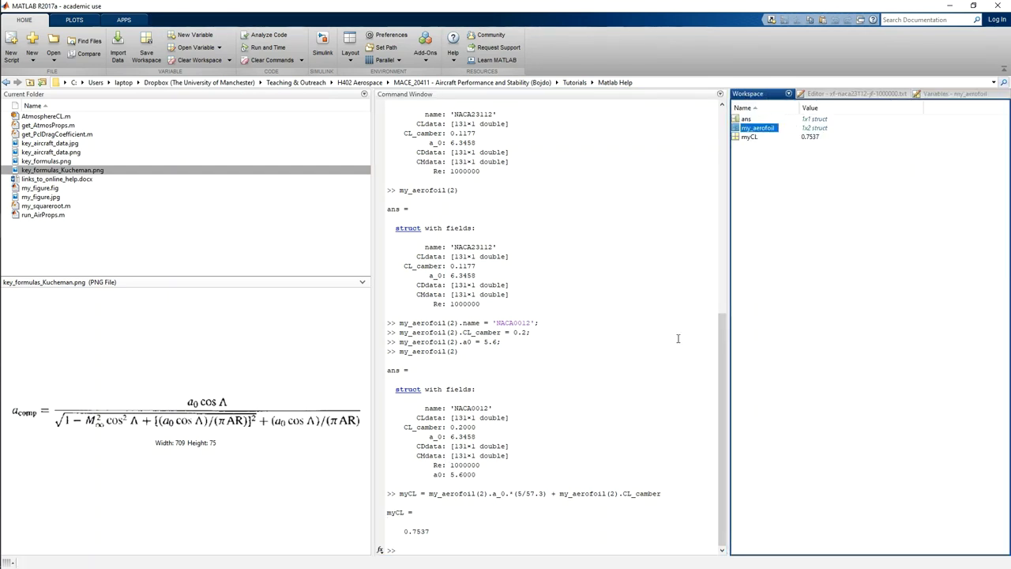
Run help struct to show the documentation on building structure arrays
{"action": "left_click", "coordinate": [597, 513]}
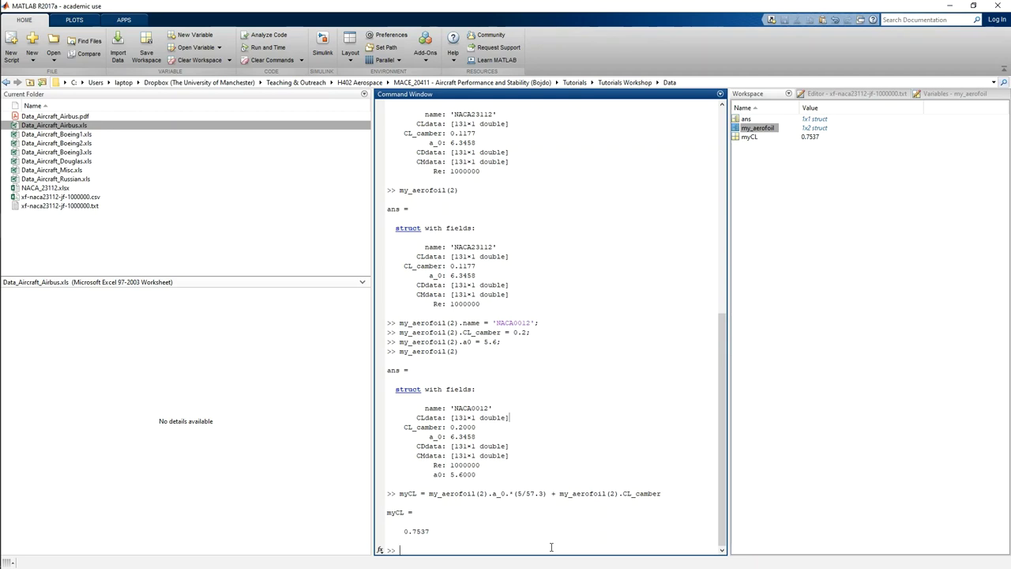
{"action": "left_click", "coordinate": [552, 550]}
{"action": "type", "text": "help stru"}
{"action": "type", "text": "ct"}
{"action": "key", "text": "Return"}
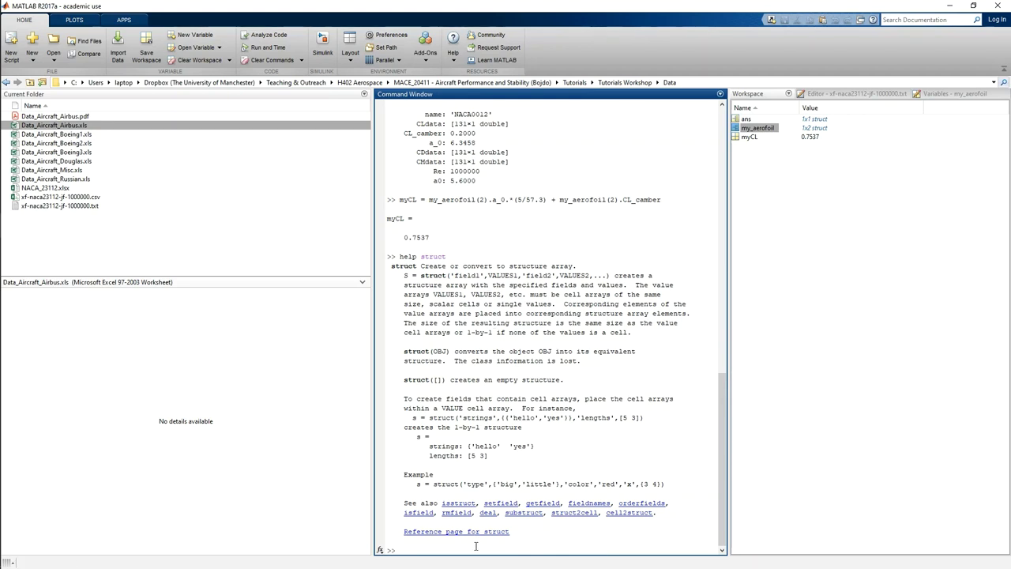
Run my_aerofoil2 = struct('name','NACA23112','CL_camber','0.2','a_0',6.34)
{"action": "type", "text": "my_aer"}
{"action": "type", "text": "ofoil2 "}
{"action": "type", "text": "= st"}
{"action": "type", "text": "ruct("}
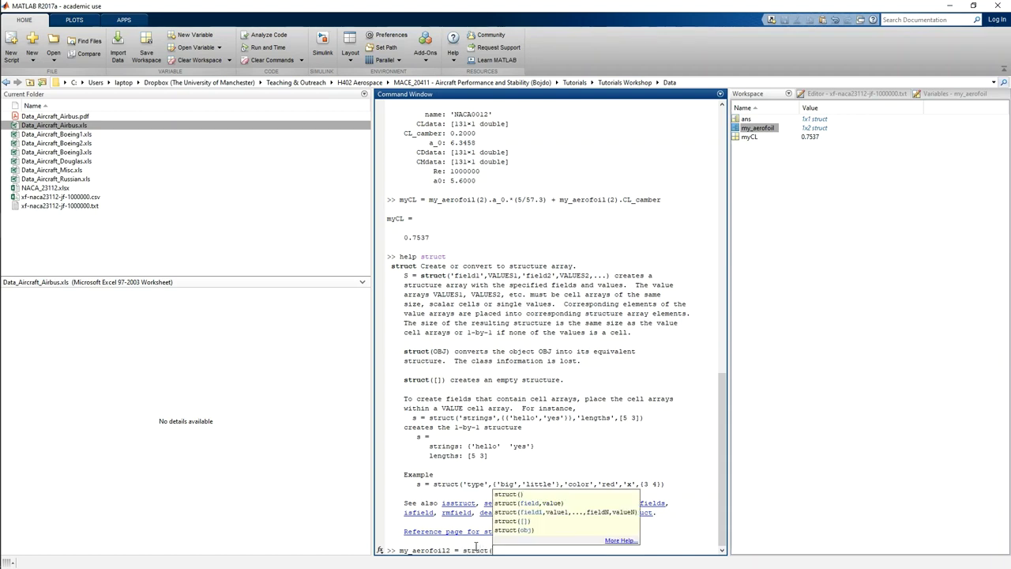
{"action": "type", "text": "'name"}
{"action": "type", "text": ","}
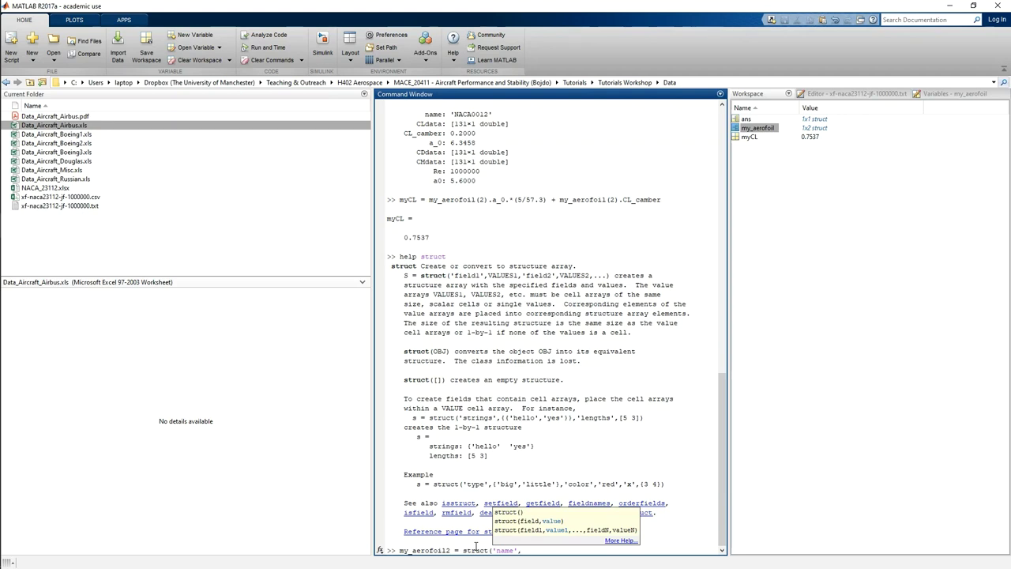
{"action": "type", "text": "'NACA23112',"}
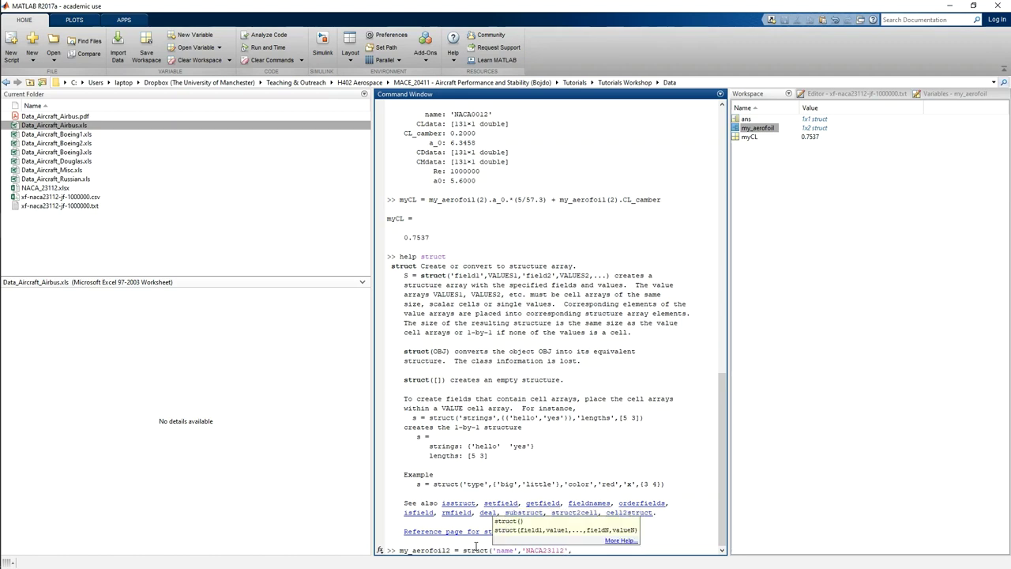
{"action": "type", "text": "'"}
{"action": "type", "text": "CL"}
{"action": "type", "text": "_camber','0.2"}
{"action": "type", "text": "a"}
{"action": "type", "text": "_"}
{"action": "key", "text": "BackSpace"}
{"action": "key", "text": "BackSpace"}
{"action": "type", "text": "'a_0"}
{"action": "key", "text": "BackSpace"}
{"action": "type", "text": "0'"}
{"action": "type", "text": ",6.3"}
{"action": "type", "text": "4)"}
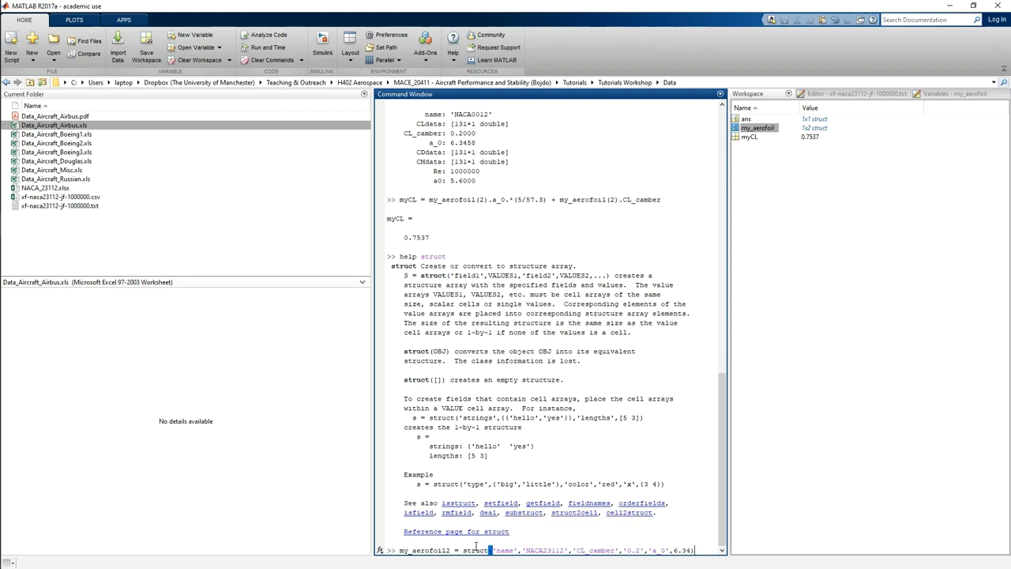
{"action": "key", "text": "Return"}
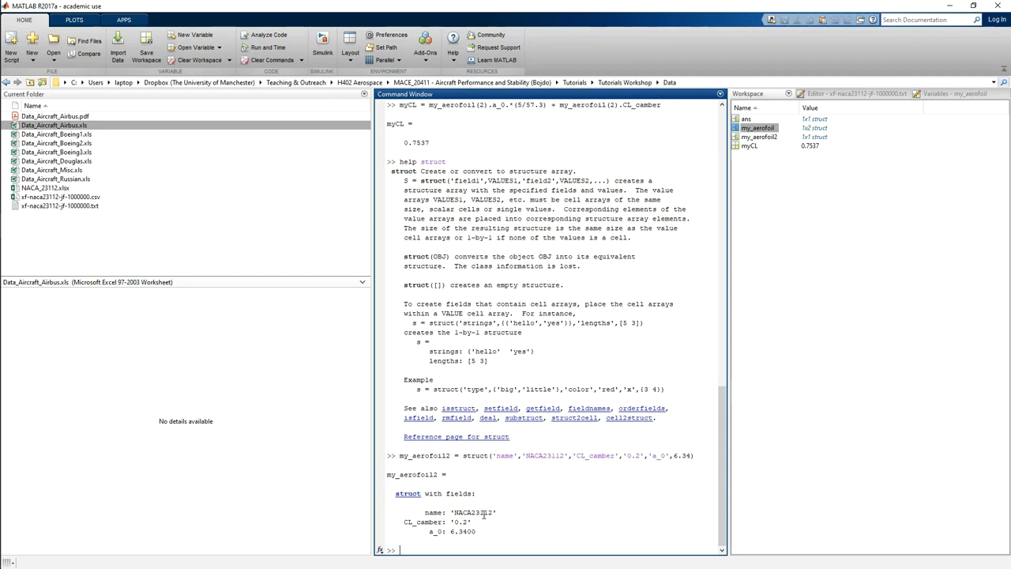
Recall the previous struct command and retarget it to my_aerofoil2(2) named 'NACA2412'
{"action": "key", "text": "Up"}
{"action": "key", "text": "Left"}
{"action": "key", "text": "Left"}
{"action": "key", "text": "Left"}
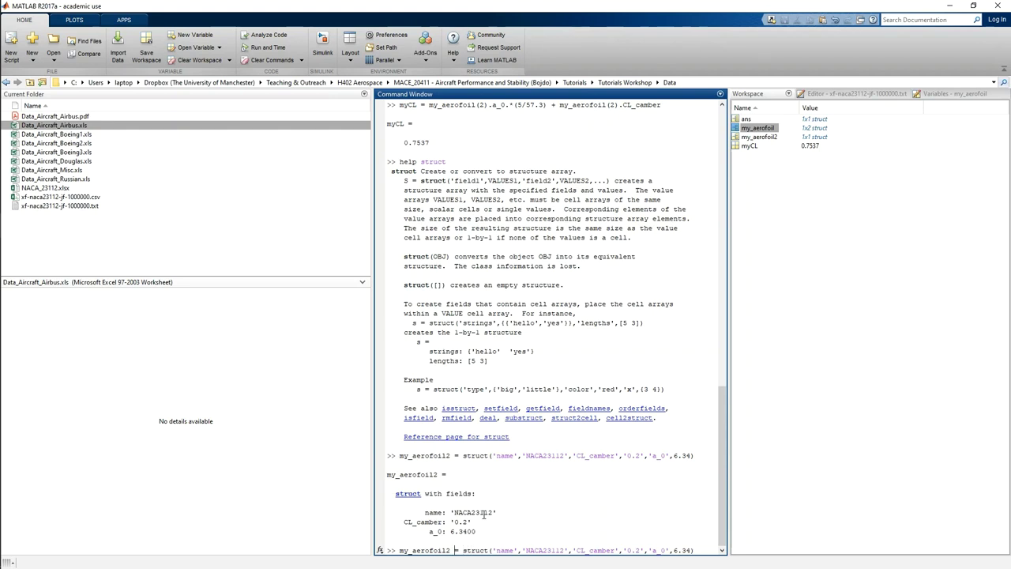
{"action": "key", "text": "Left"}
{"action": "key", "text": "Left"}
{"action": "key", "text": "Left"}
{"action": "type", "text": "(2)"}
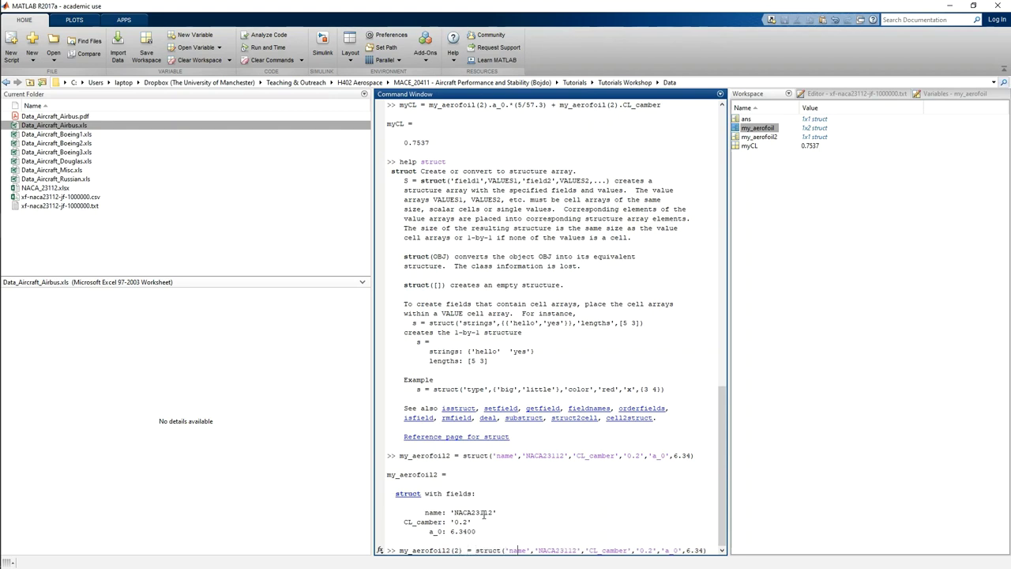
{"action": "key", "text": "Right"}
{"action": "key", "text": "Right"}
{"action": "key", "text": "Right"}
{"action": "key", "text": "Right"}
{"action": "key", "text": "Right"}
{"action": "key", "text": "Right"}
{"action": "key", "text": "BackSpace"}
{"action": "key", "text": "BackSpace"}
{"action": "key", "text": "BackSpace"}
{"action": "key", "text": "BackSpace"}
{"action": "type", "text": "412"}
Set CL_camber to '0.3' and a_0 to 6.2, then run the command
{"action": "key", "text": "Right"}
{"action": "key", "text": "Right"}
{"action": "key", "text": "Right"}
{"action": "key", "text": "BackSpace"}
{"action": "key", "text": "BackSpace"}
{"action": "type", "text": "3"}
{"action": "key", "text": "Right"}
{"action": "key", "text": "Right"}
{"action": "key", "text": "Left"}
{"action": "key", "text": "Left"}
{"action": "type", "text": "'"}
{"action": "key", "text": "Right"}
{"action": "key", "text": "Right"}
{"action": "key", "text": "Right"}
{"action": "type", "text": "'"}
{"action": "key", "text": "Left"}
{"action": "key", "text": "Left"}
{"action": "key", "text": "Left"}
{"action": "type", "text": "'"}
{"action": "key", "text": "Left"}
{"action": "key", "text": "Left"}
{"action": "key", "text": "Left"}
{"action": "key", "text": "BackSpace"}
{"action": "key", "text": "Right"}
{"action": "key", "text": "Right"}
{"action": "key", "text": "Right"}
{"action": "key", "text": "Right"}
{"action": "key", "text": "Right"}
{"action": "key", "text": "Right"}
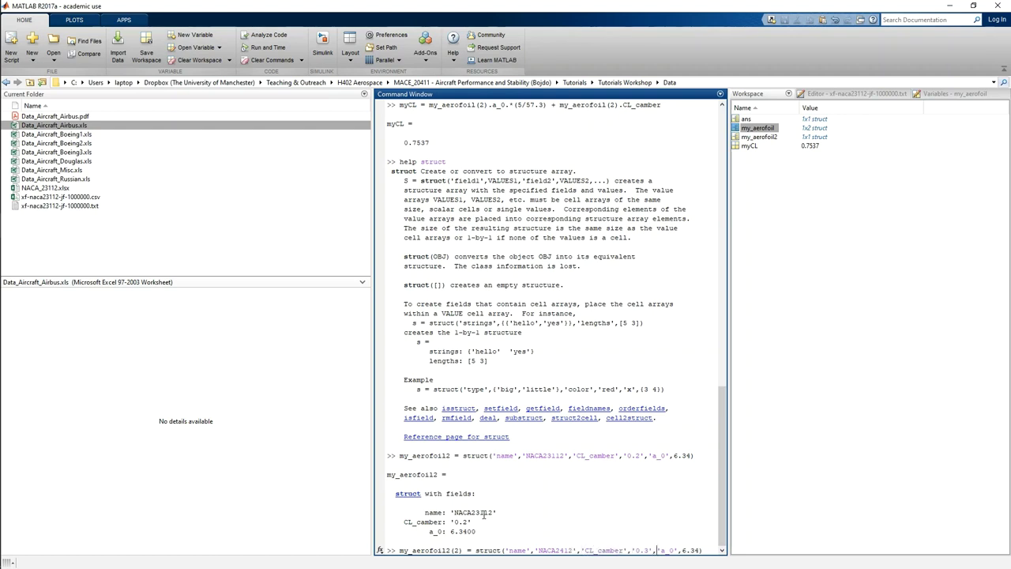
{"action": "key", "text": "Right"}
{"action": "key", "text": "Right"}
{"action": "key", "text": "Right"}
{"action": "key", "text": "BackSpace"}
{"action": "type", "text": "2"}
{"action": "key", "text": "Return"}
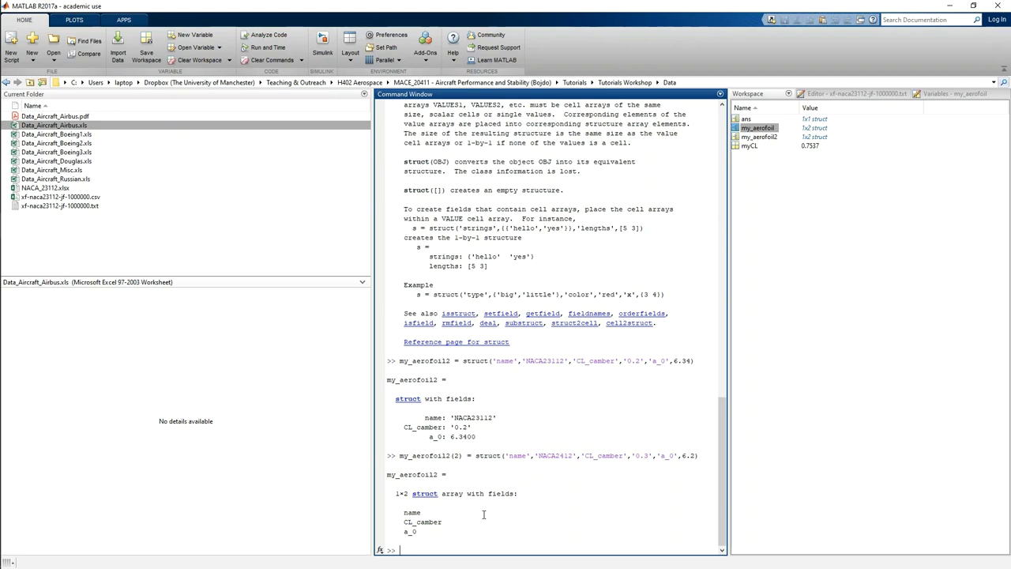
{"action": "left_click_drag", "start_coordinate": [388, 474], "coordinate": [439, 474]}
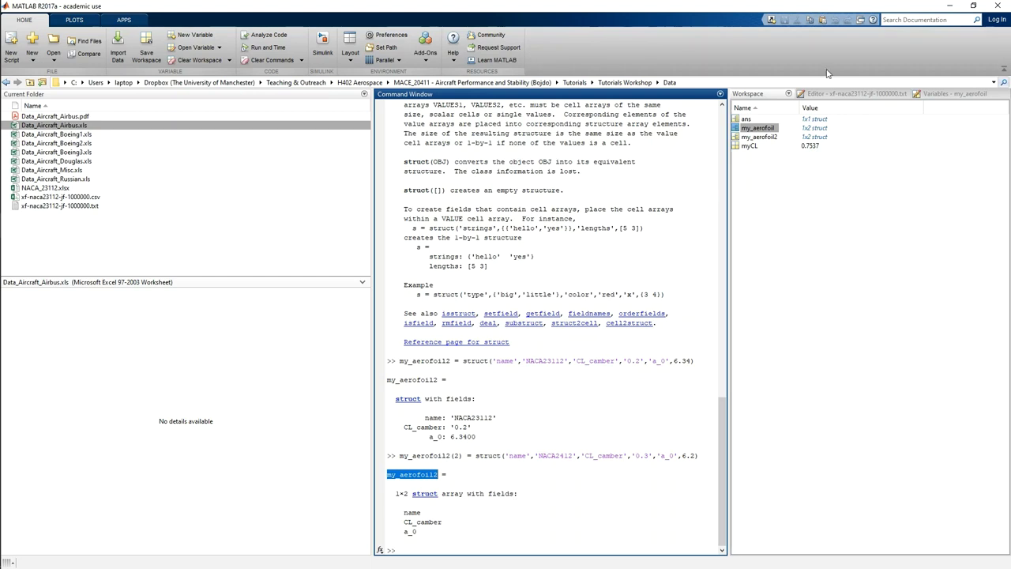
Open my_aerofoil2 from the Workspace to view its two entries as a table
{"action": "left_click", "coordinate": [733, 154]}
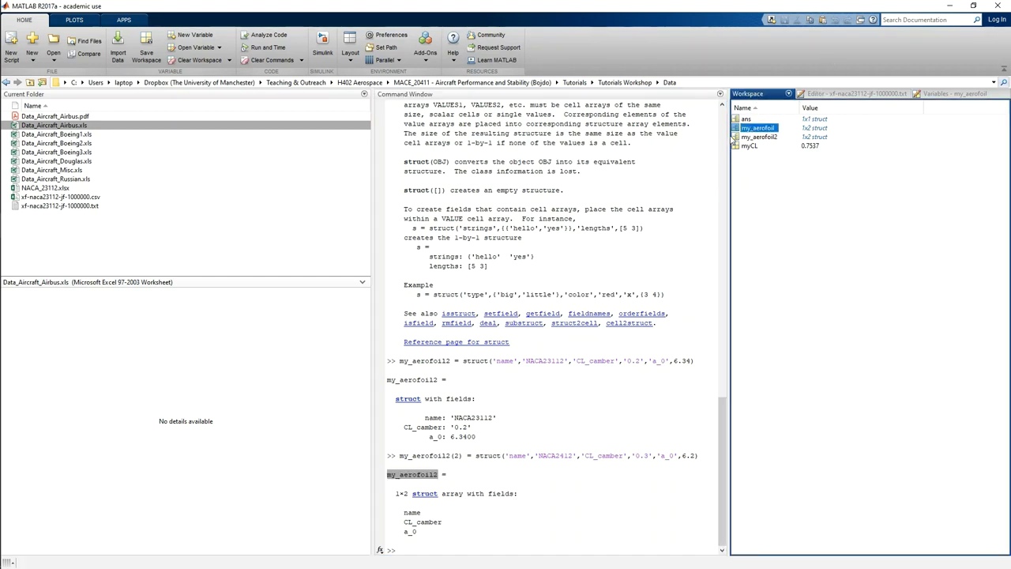
{"action": "left_click", "coordinate": [736, 138]}
{"action": "double_click", "coordinate": [736, 138]}
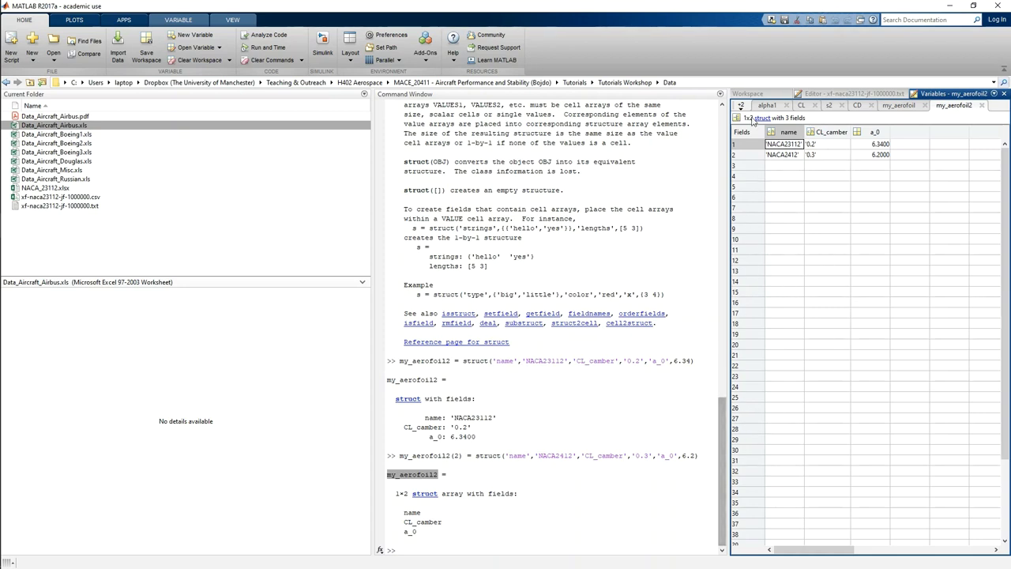
Delete the myCL variable from the Workspace
{"action": "left_click", "coordinate": [757, 95]}
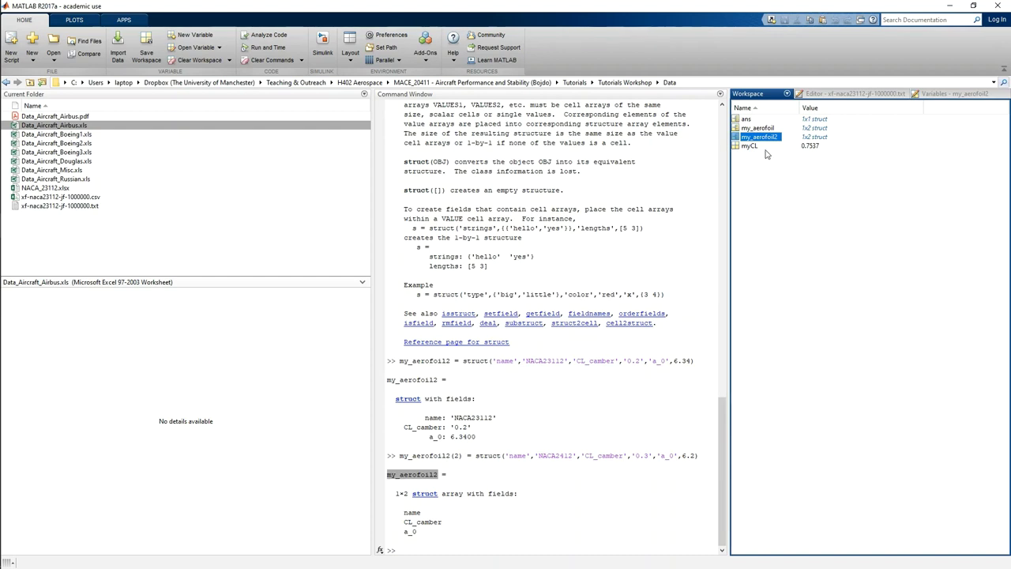
{"action": "left_click", "coordinate": [743, 147]}
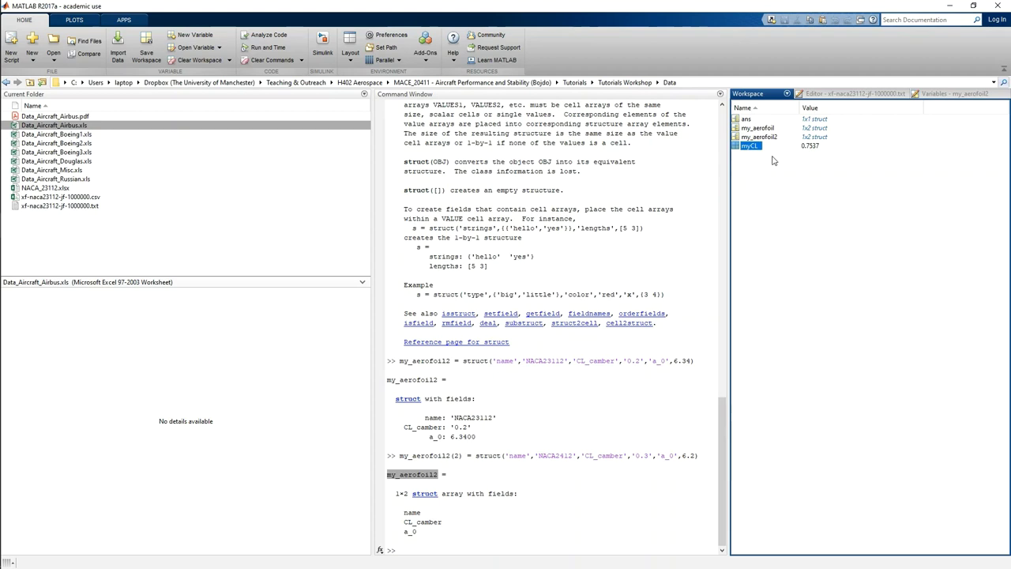
{"action": "key", "text": "Delete"}
Delete ans and my_aerofoil from the Workspace, leaving only my_aerofoil2
{"action": "left_click", "coordinate": [745, 119]}
{"action": "key", "text": "Delete"}
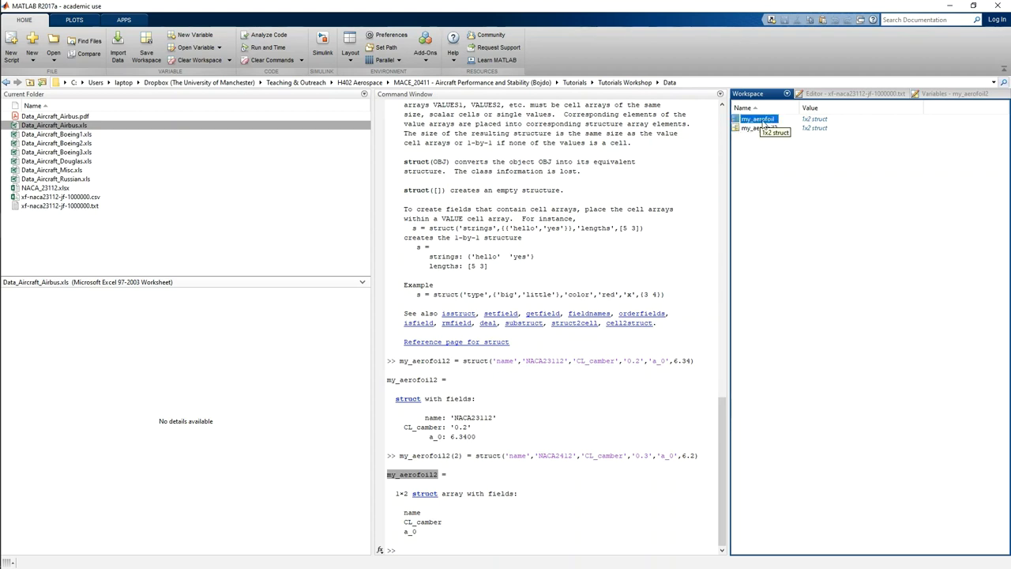
{"action": "key", "text": "Delete"}
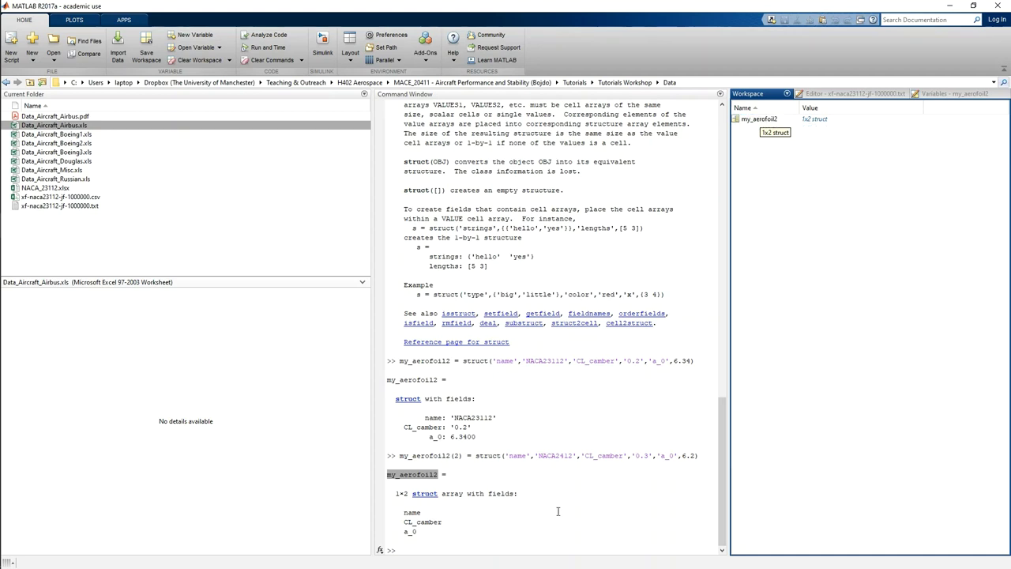
Run the save command to write the workspace to matlab.mat
{"action": "left_click", "coordinate": [576, 521]}
{"action": "type", "text": "save"}
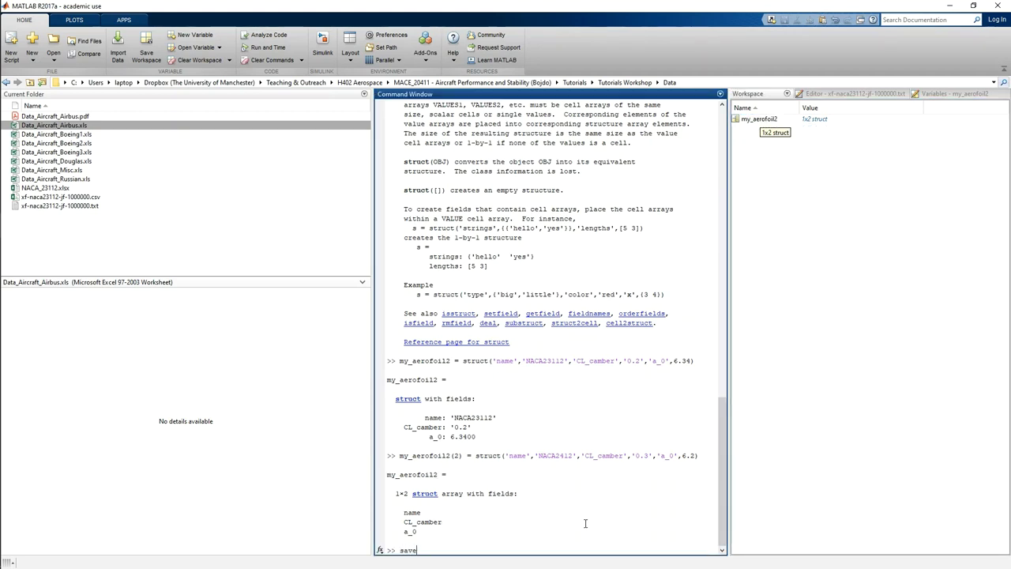
{"action": "key", "text": "Return"}
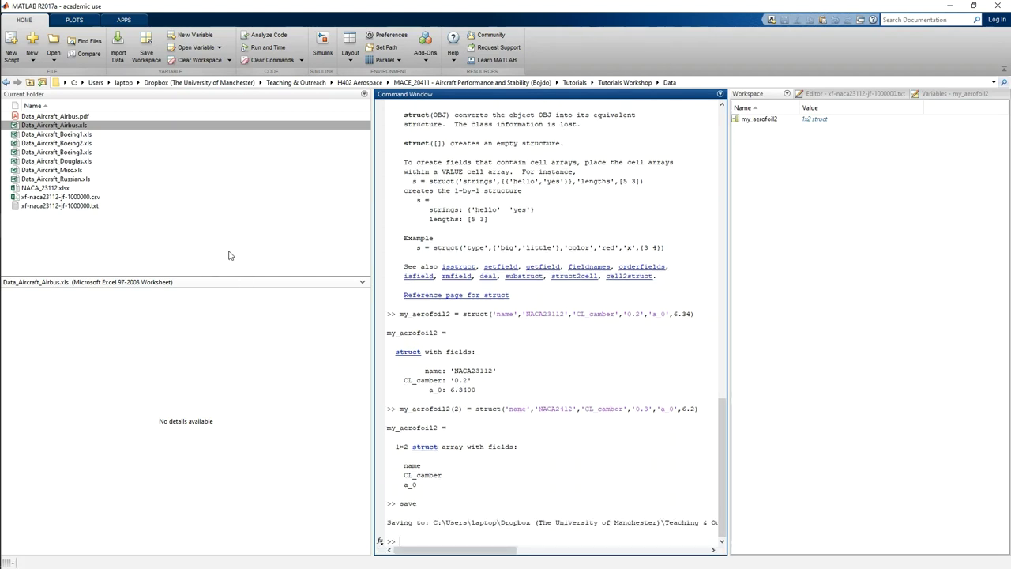